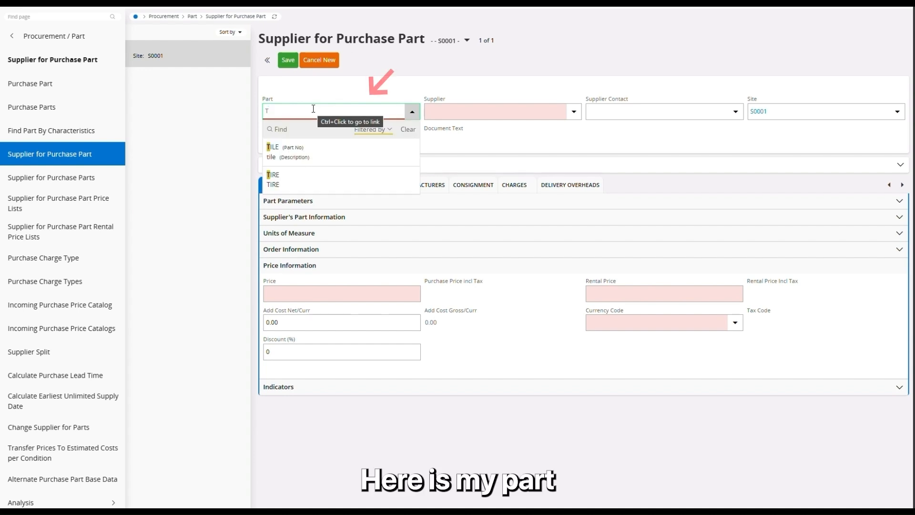
# - Fill in the new supplier for purchase part record with part TILE, supplier 0001 SUPPLIER and a price of 100
pyautogui.click(310, 146)
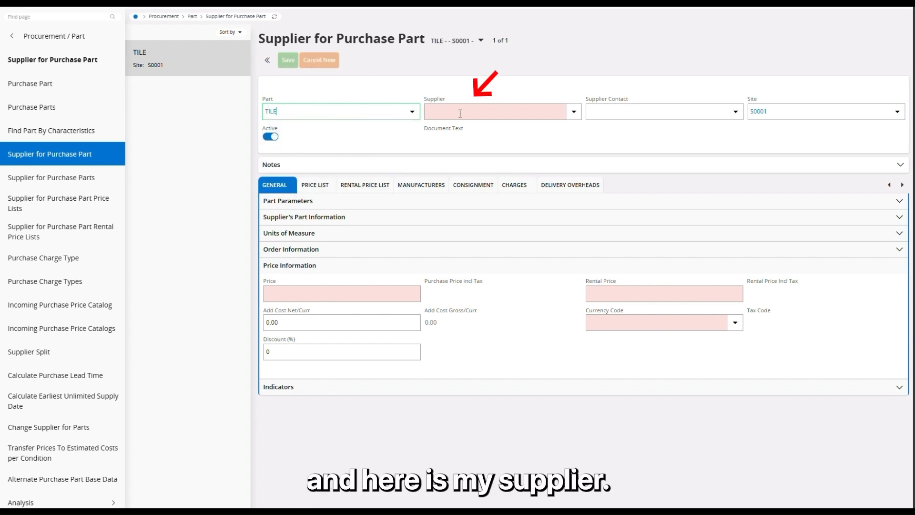
pyautogui.click(460, 113)
pyautogui.write('00')
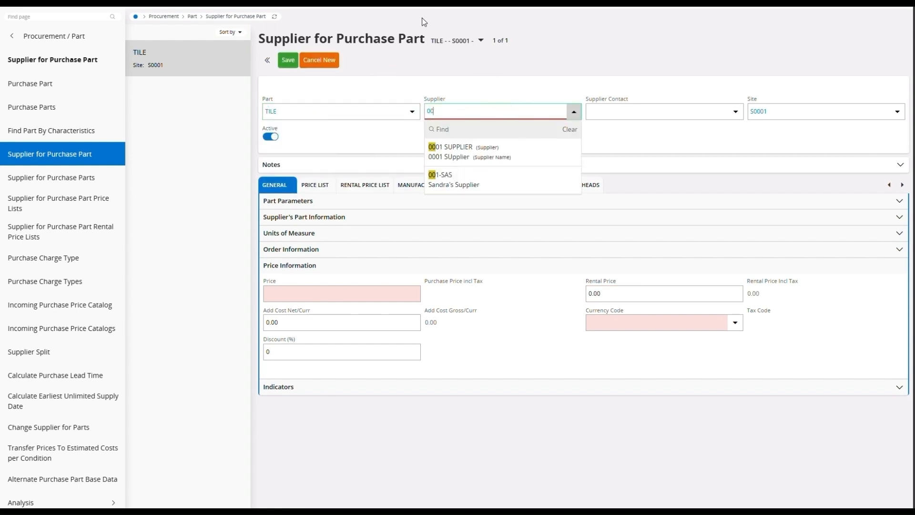
pyautogui.click(504, 154)
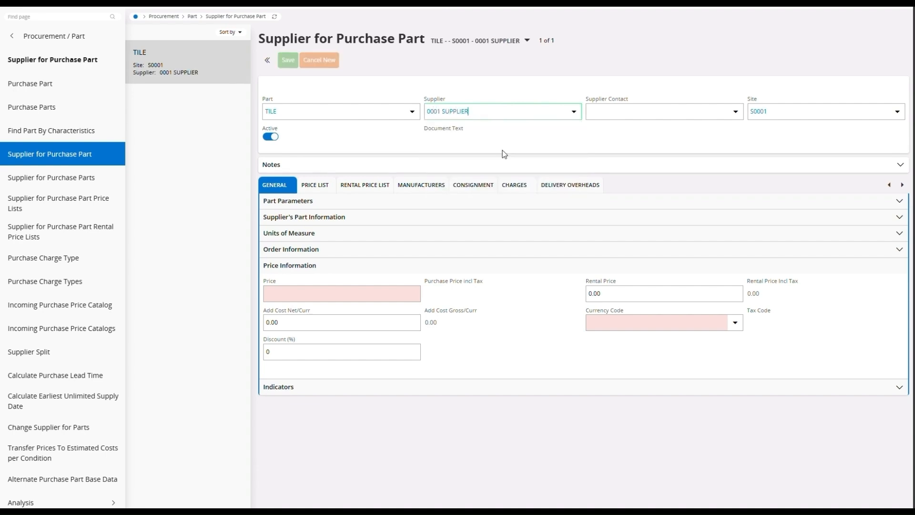
pyautogui.click(332, 293)
pyautogui.write('100')
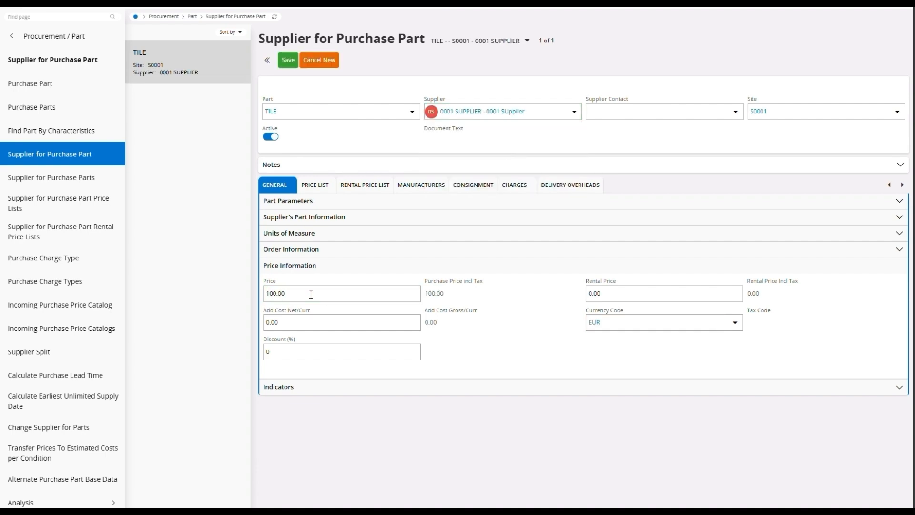
# - Set the ownership in the part parameters to Consignment and save the supplier for purchase part record
pyautogui.click(317, 202)
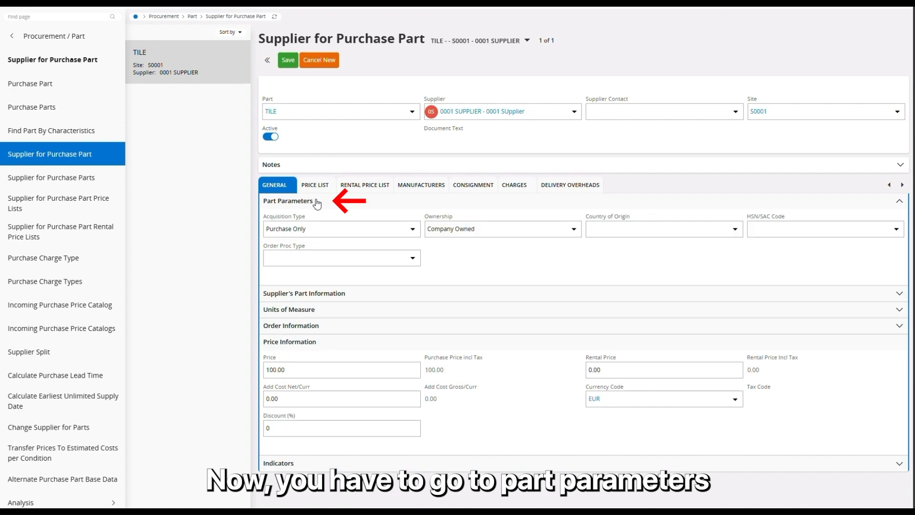
pyautogui.click(574, 230)
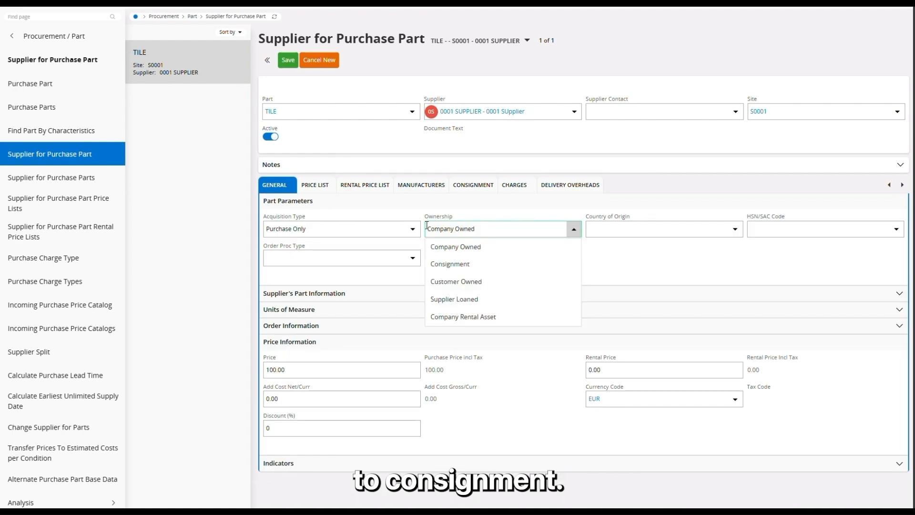
pyautogui.click(453, 264)
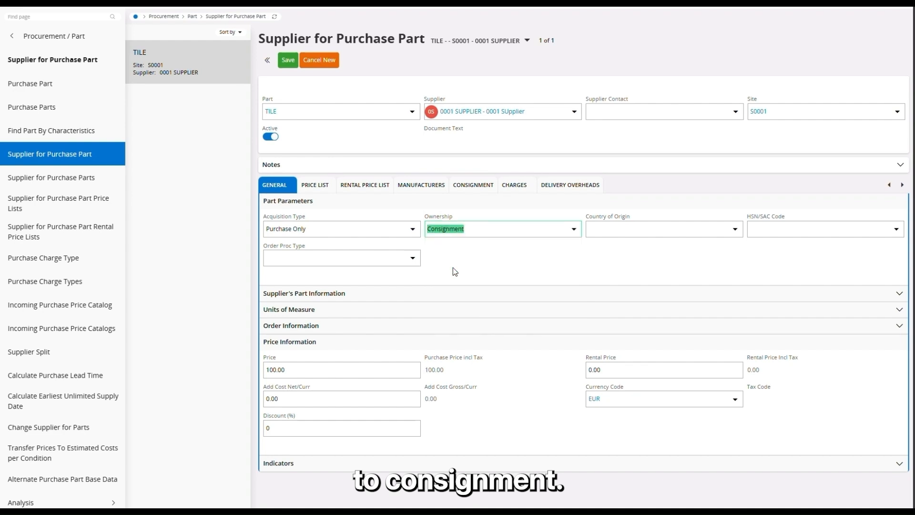
pyautogui.click(289, 60)
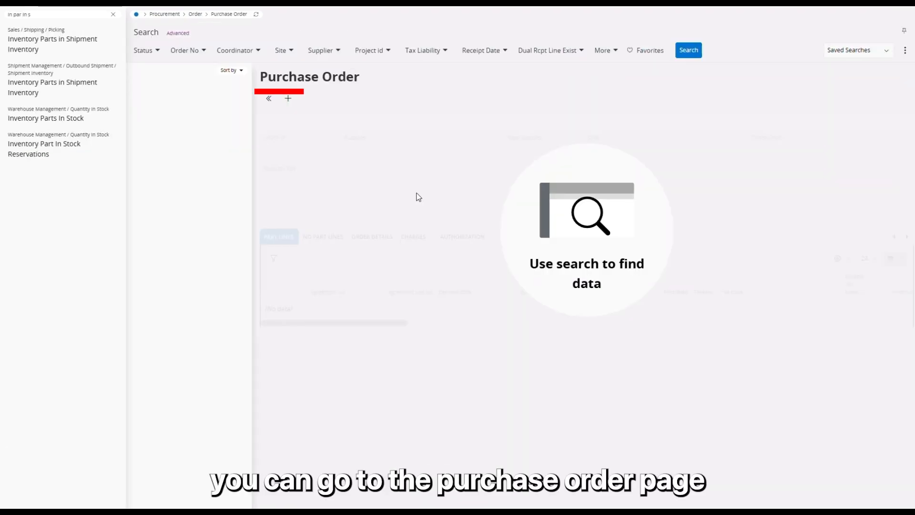
# - Create and save a new purchase order for site S0001 with supplier 0001 SUPPLIER
pyautogui.click(287, 99)
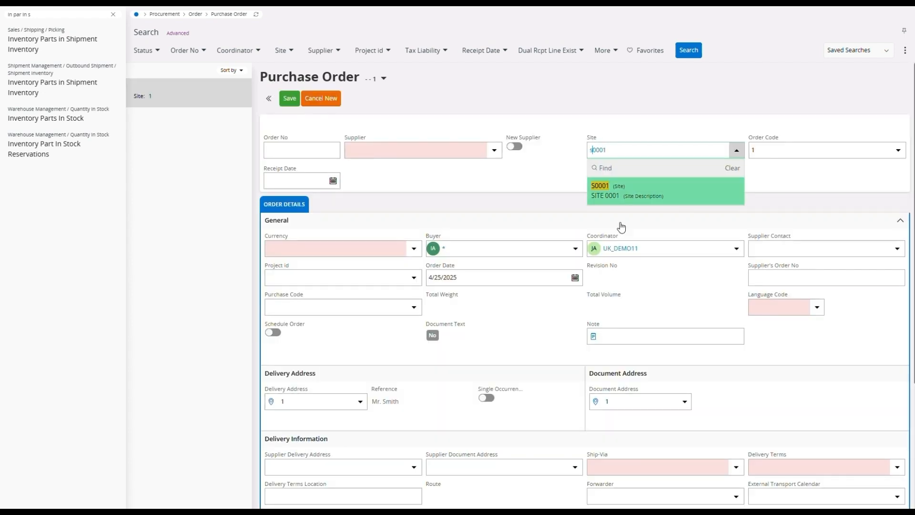
pyautogui.click(650, 198)
pyautogui.click(404, 149)
pyautogui.write('s')
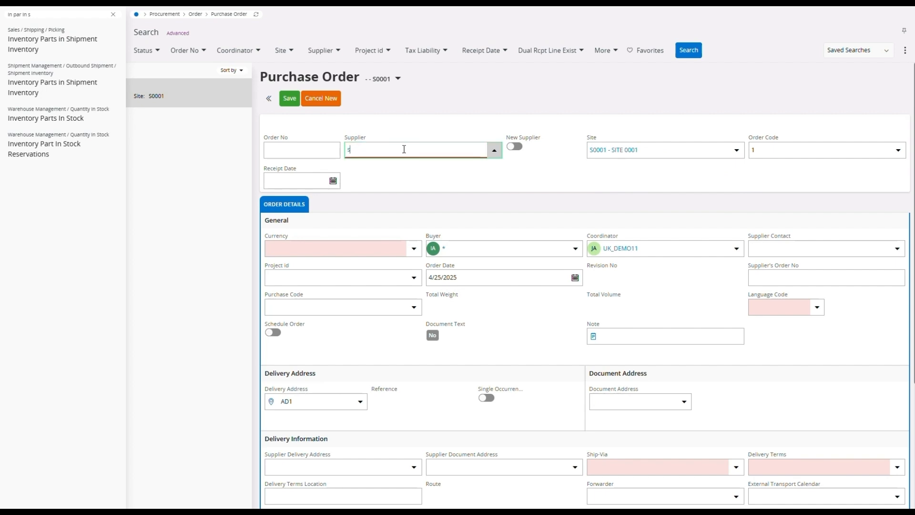
pyautogui.press('BackSpace')
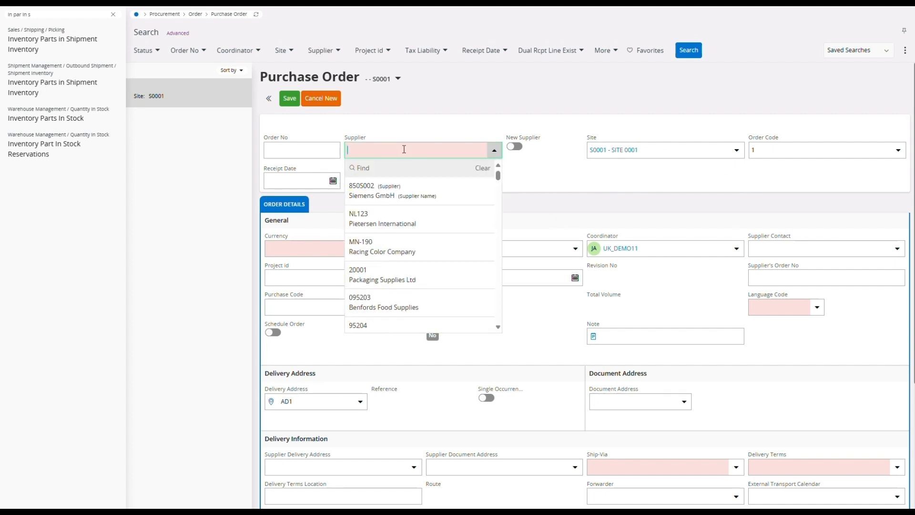
pyautogui.write('0001')
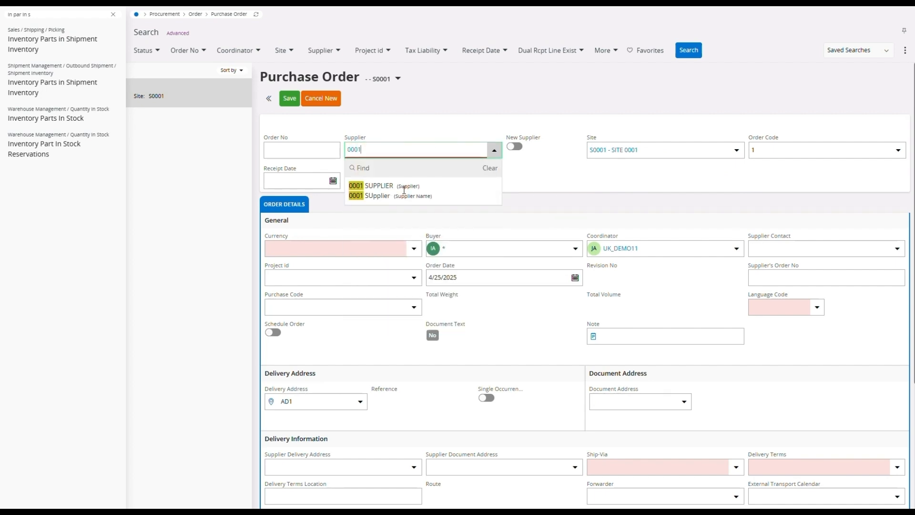
pyautogui.click(419, 185)
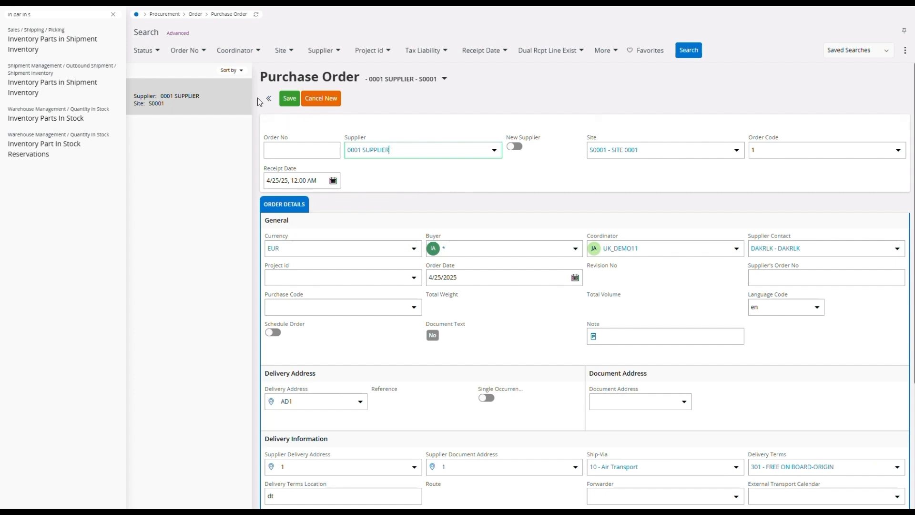
pyautogui.click(289, 100)
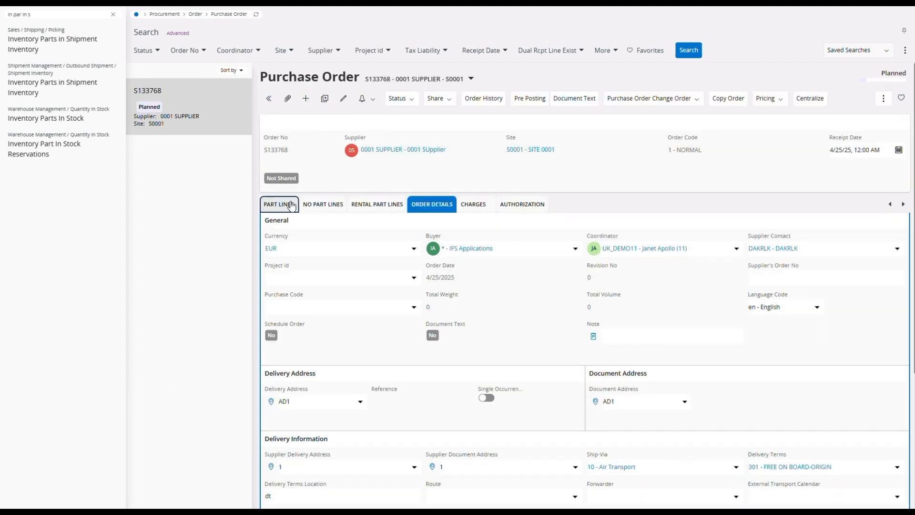
# - Add a new part line to the purchase order with part number TILE
pyautogui.click(281, 204)
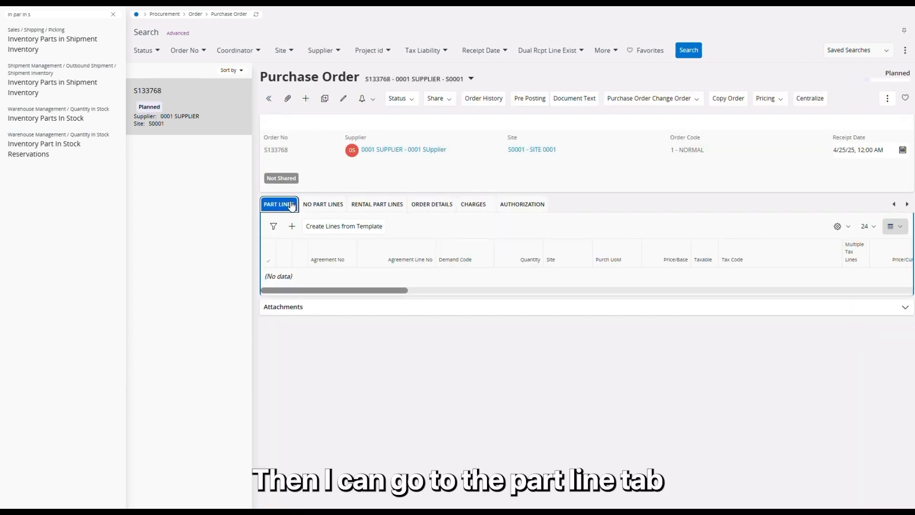
pyautogui.click(292, 228)
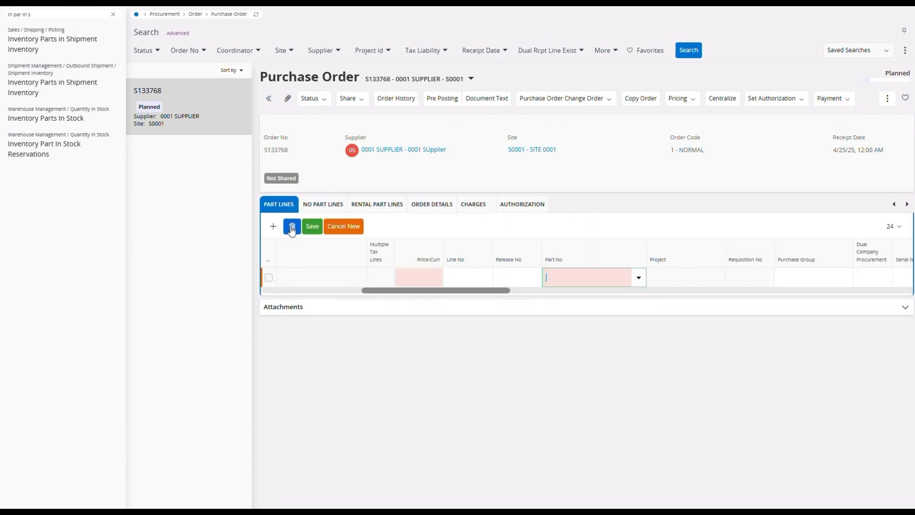
pyautogui.write('tile')
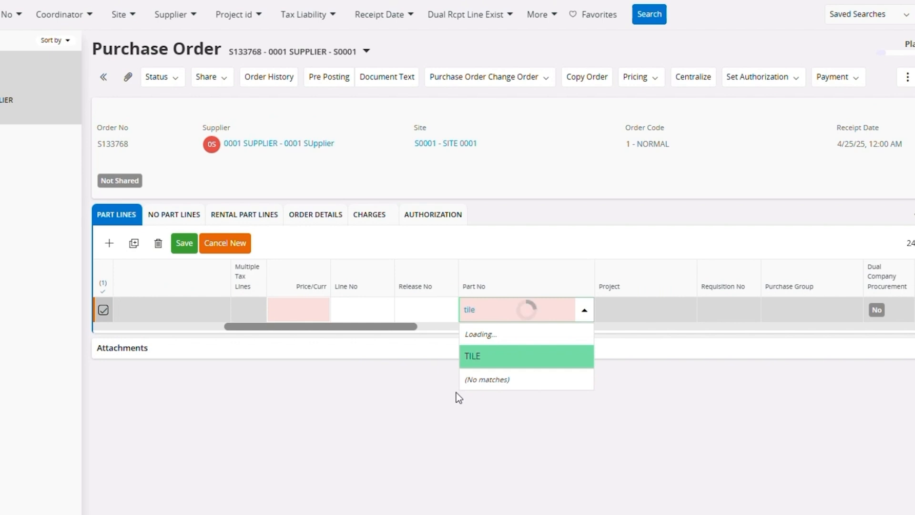
pyautogui.click(493, 391)
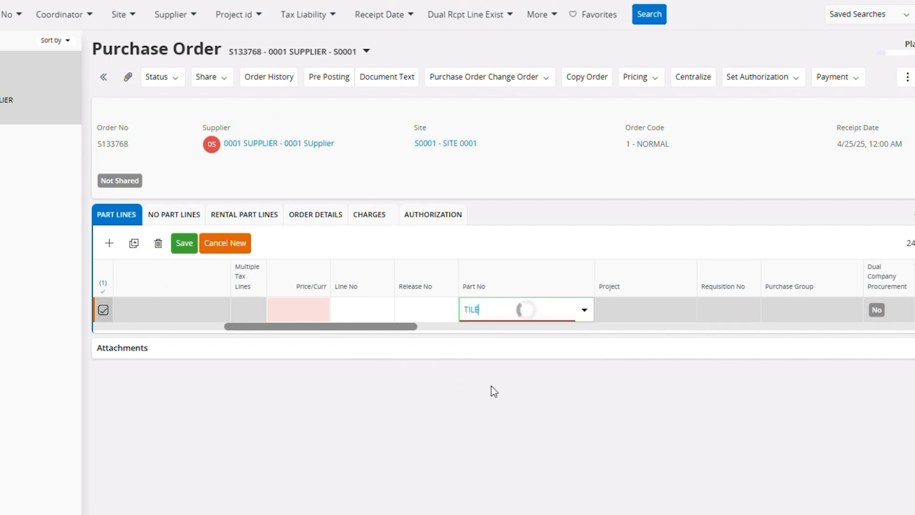
# - Set the TILE line's quantity to 100 and save the part line
pyautogui.moveTo(386, 326); pyautogui.dragTo(506, 327)
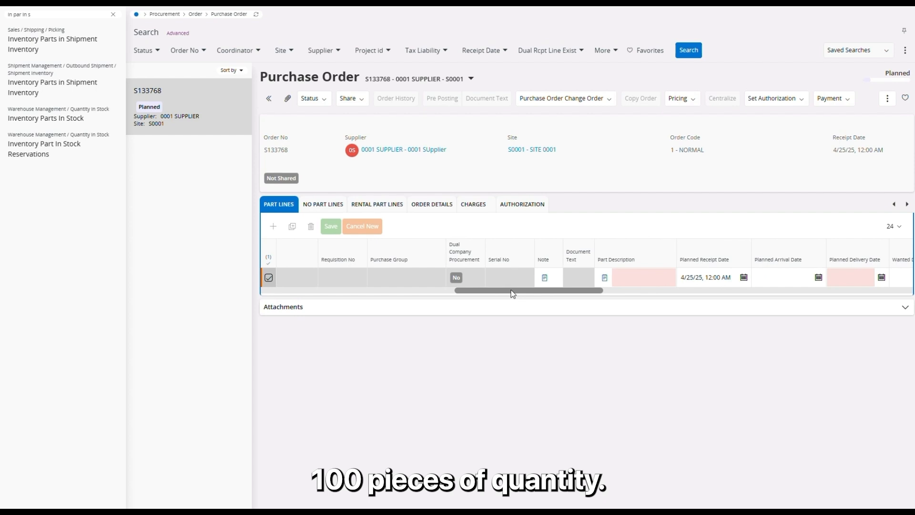
pyautogui.moveTo(513, 294); pyautogui.dragTo(318, 293)
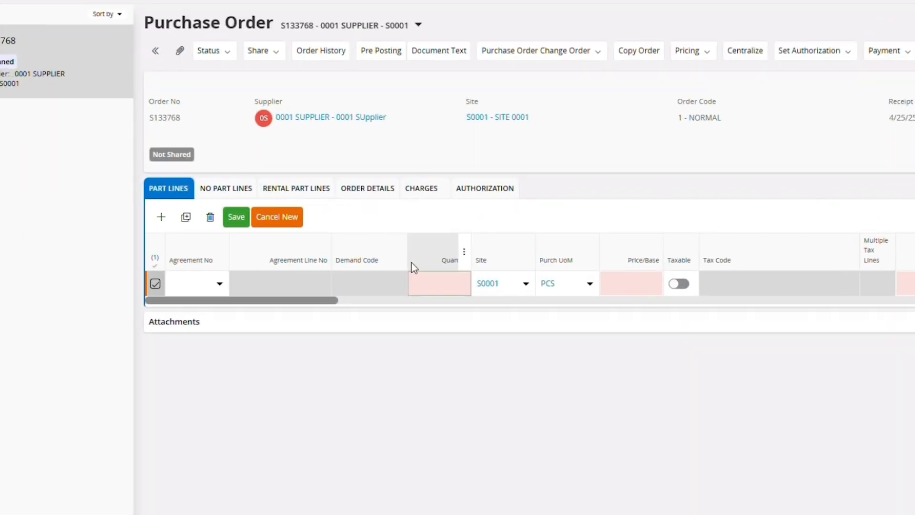
pyautogui.click(411, 263)
pyautogui.write('100')
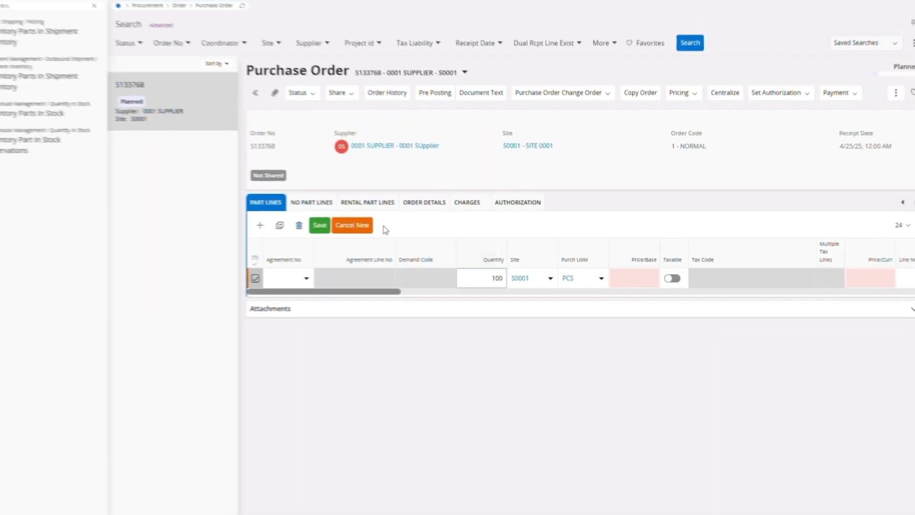
pyautogui.click(319, 225)
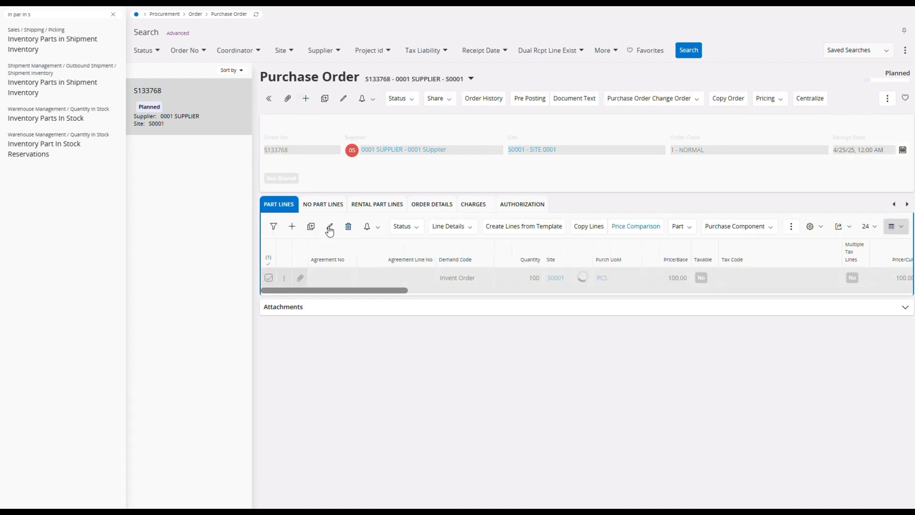
# - Release the purchase order
pyautogui.click(408, 99)
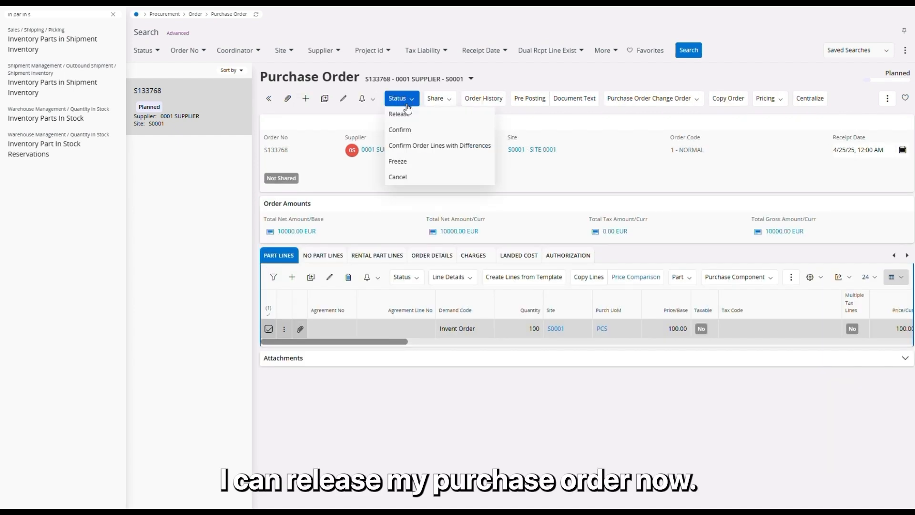
pyautogui.click(404, 115)
pyautogui.click(476, 158)
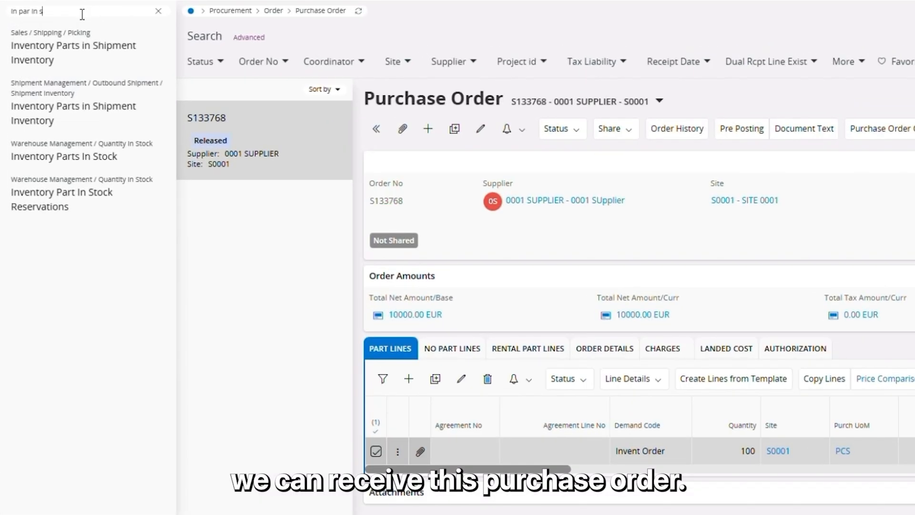
# - Find the Procurement / Receipt page Register Arrivals by searching for "reg arr" and open it
pyautogui.tripleClick(82, 14)
pyautogui.write('re')
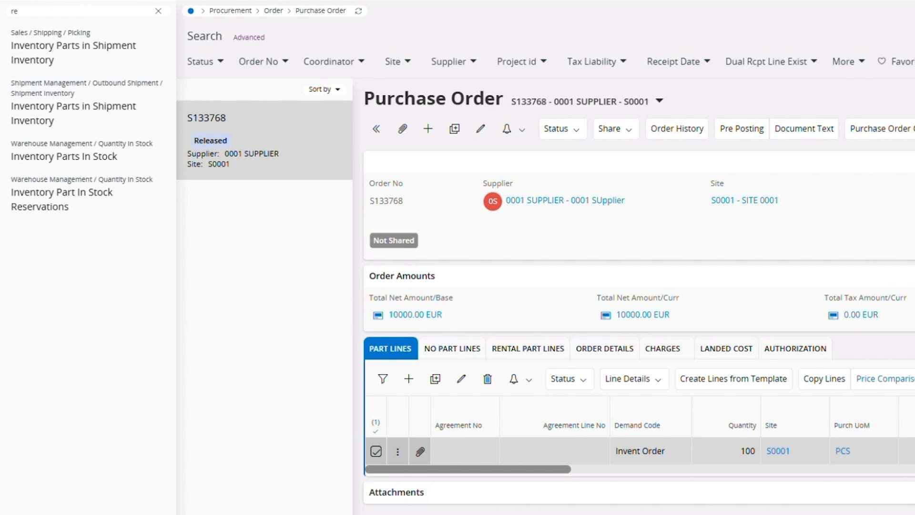
pyautogui.write('g arr')
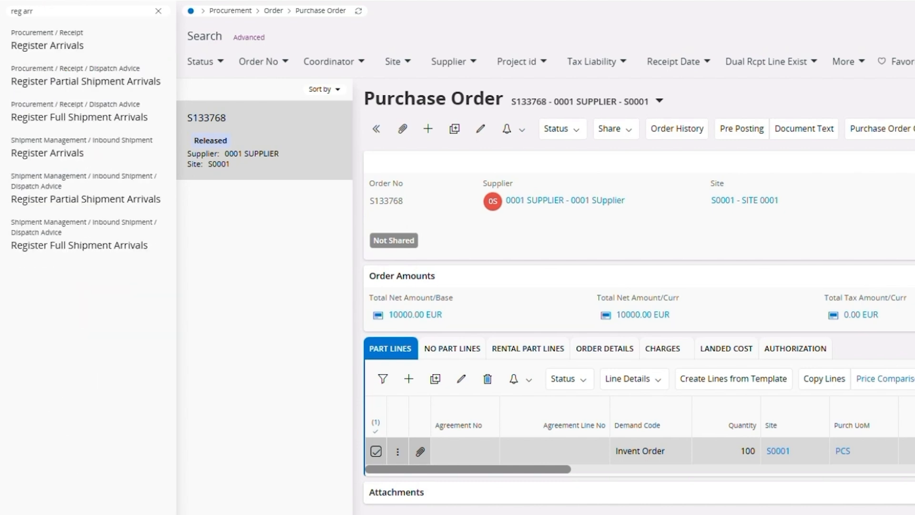
pyautogui.click(47, 44)
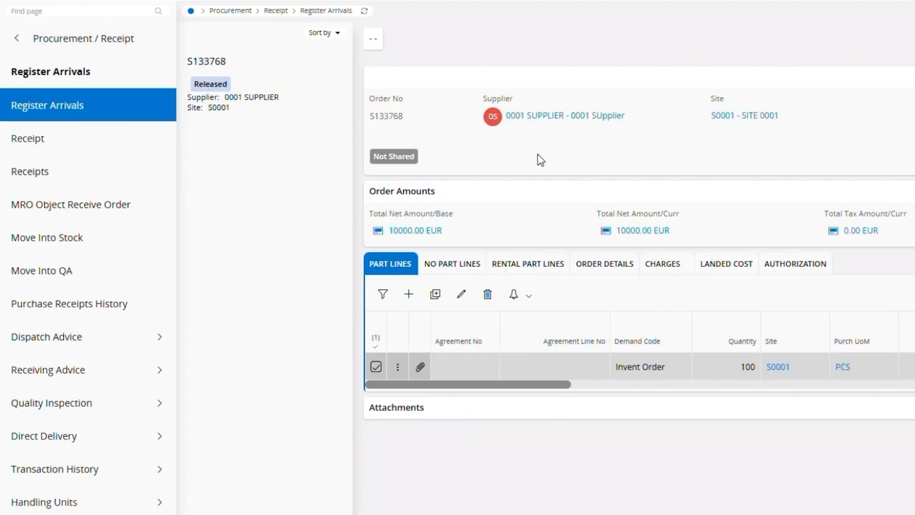
# - Search the arrivals with Source Ref 1 set to the released purchase order's number
pyautogui.click(229, 65)
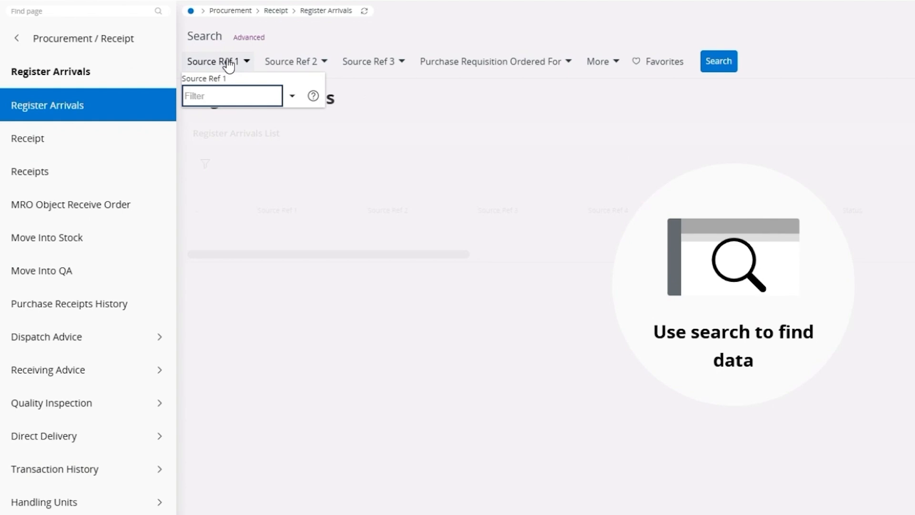
pyautogui.write('S133768')
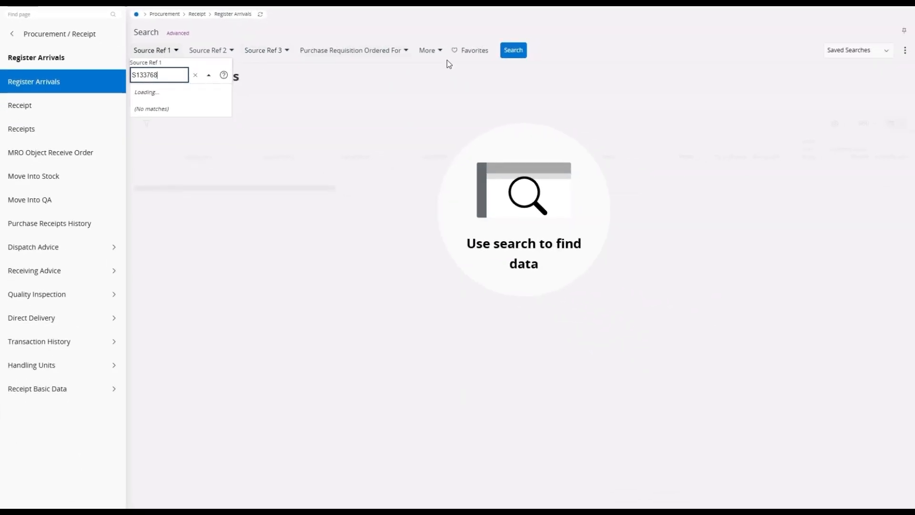
pyautogui.click(522, 52)
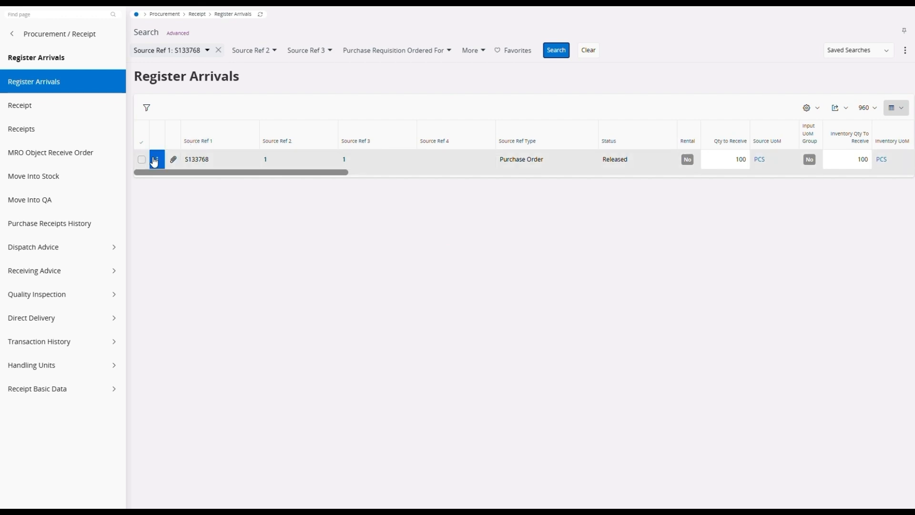
# - Start receiving the TILE arrival line with Receive and set its Location No to 203462, the picking location
pyautogui.click(142, 159)
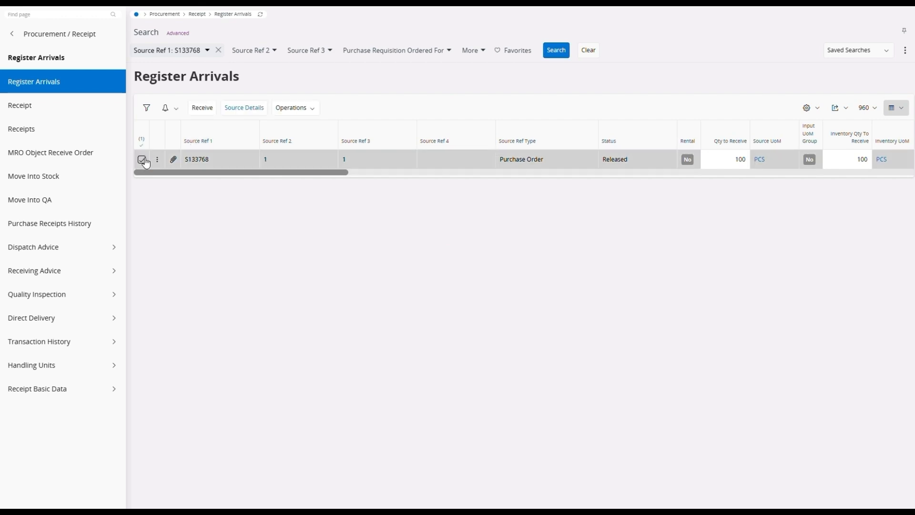
pyautogui.click(202, 107)
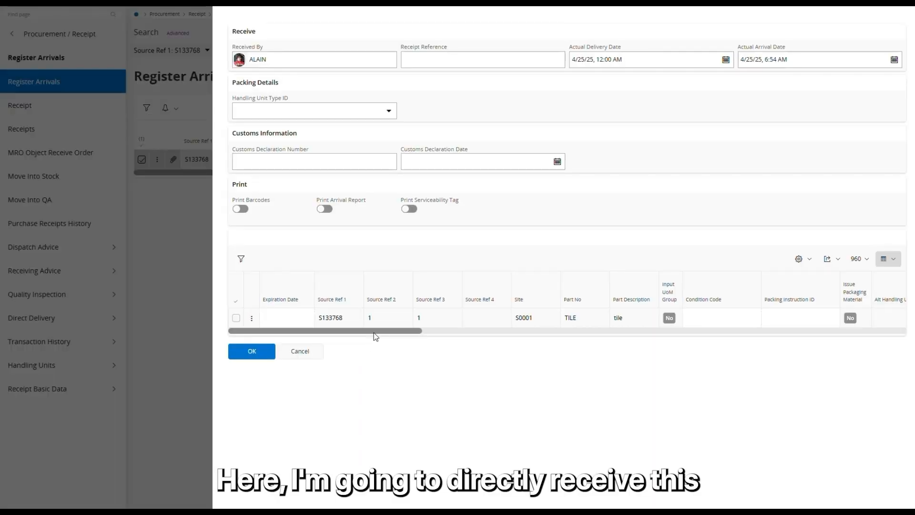
pyautogui.moveTo(374, 332); pyautogui.dragTo(659, 340)
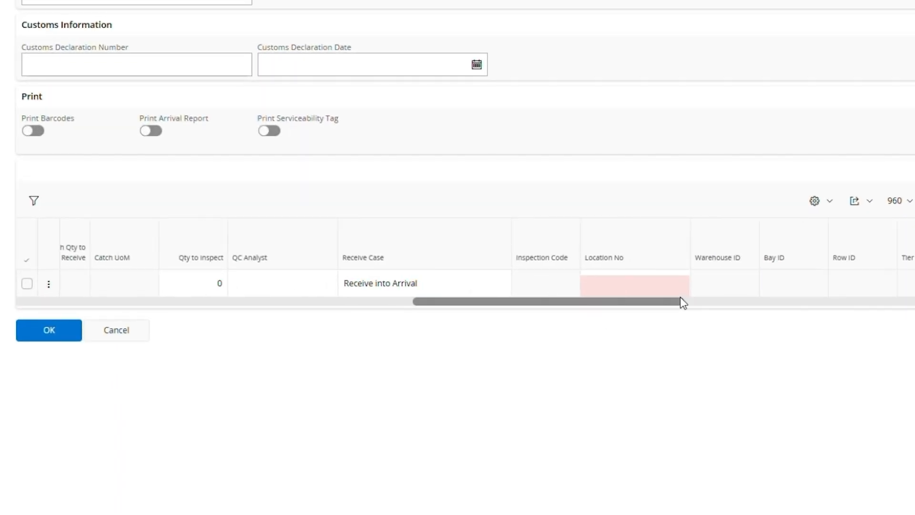
pyautogui.click(687, 316)
pyautogui.click(679, 284)
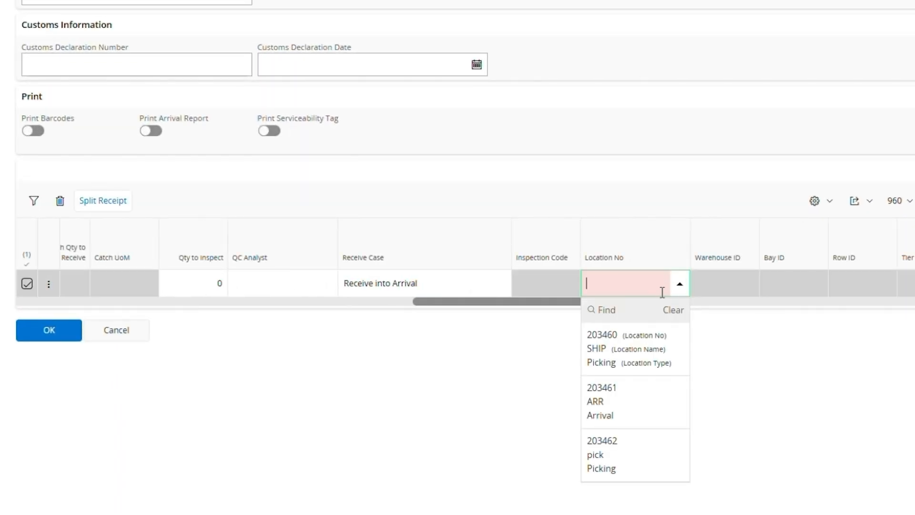
pyautogui.click(638, 453)
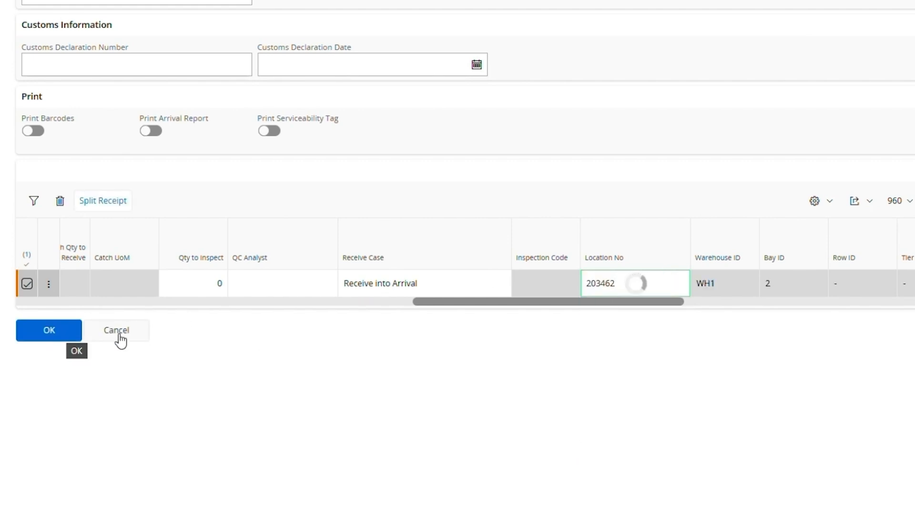
# - Submit the receipt, answer Yes to all warnings and proceed without a receipt reference
pyautogui.click(39, 329)
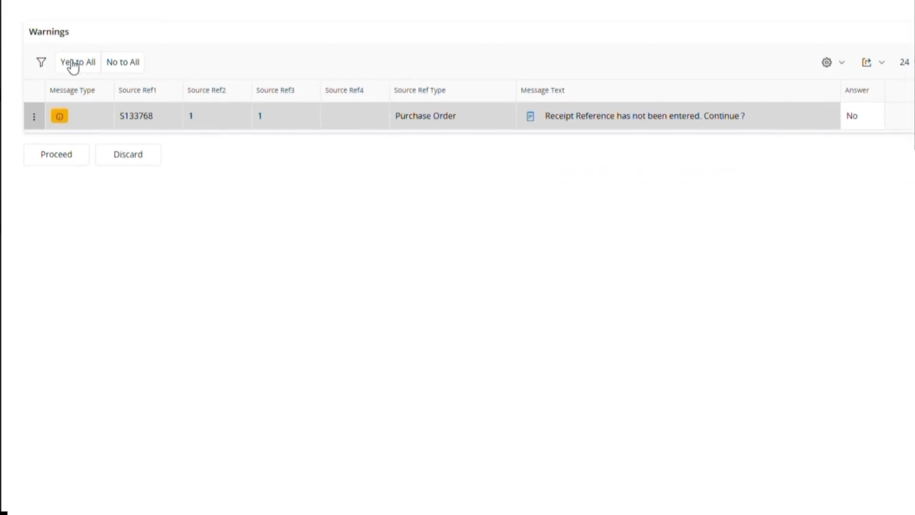
pyautogui.click(79, 66)
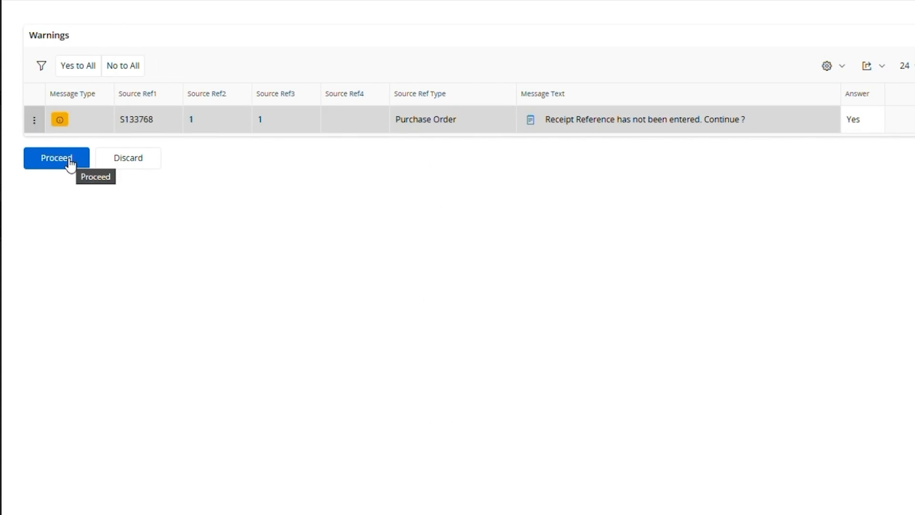
pyautogui.click(69, 158)
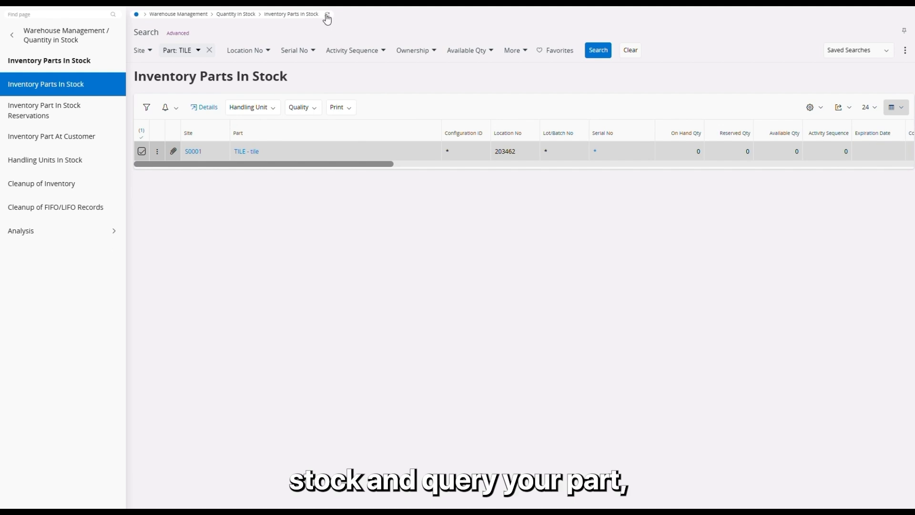
# - Rerun the Inventory Parts In Stock search for the TILE part to check its received stock
pyautogui.click(598, 52)
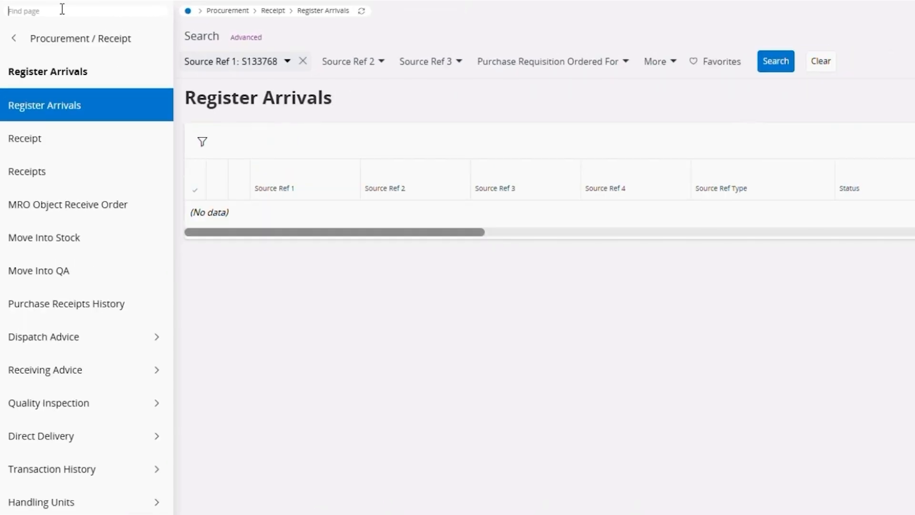
# - Find the Warehouse Management / Requisition page Material Requisition by searching for "mate requ" and open it
pyautogui.write('mate')
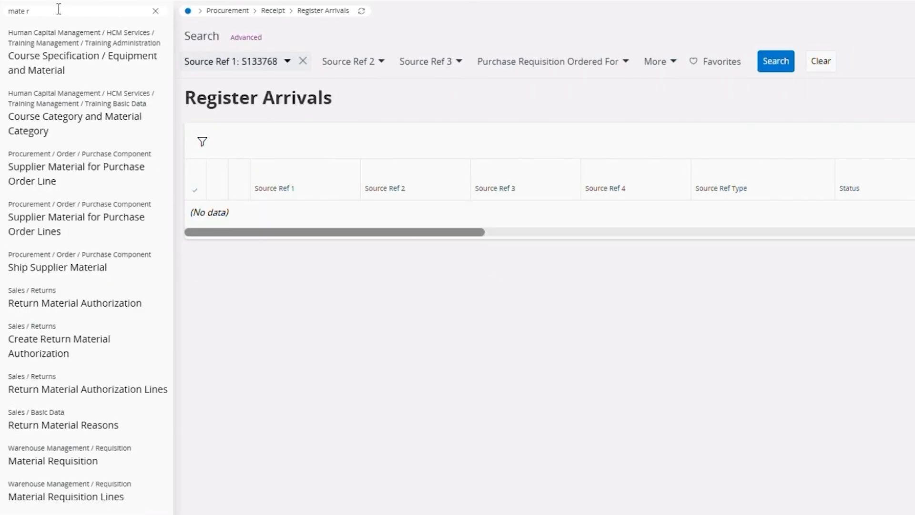
pyautogui.write(' r')
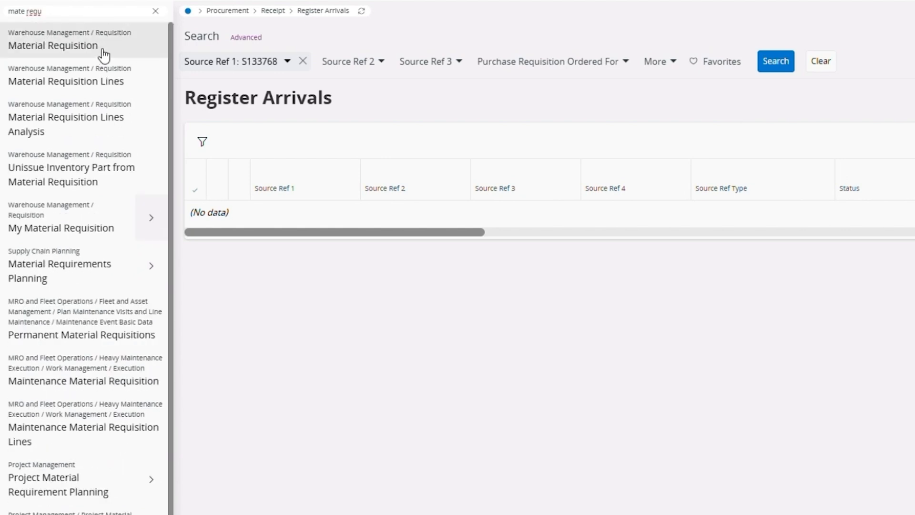
pyautogui.click(104, 55)
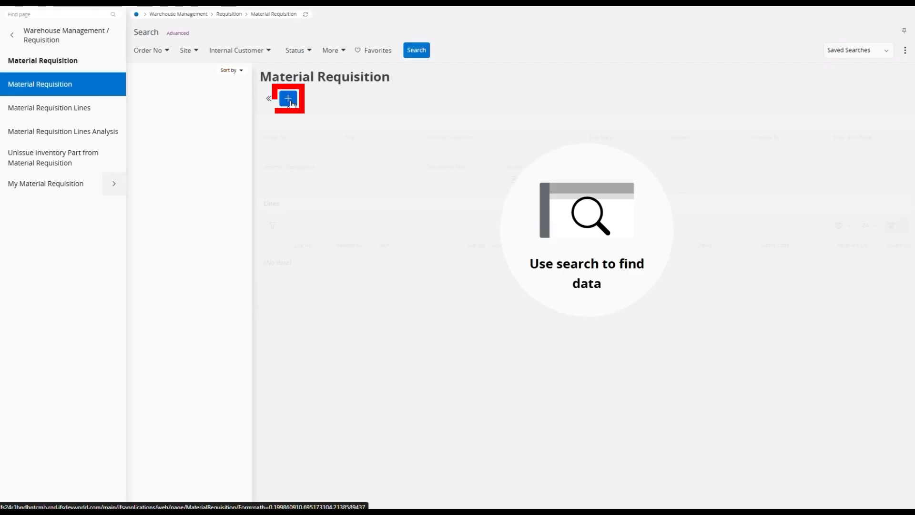
# - Create and save a new material requisition for site S0001 with internal customer DE01
pyautogui.click(288, 99)
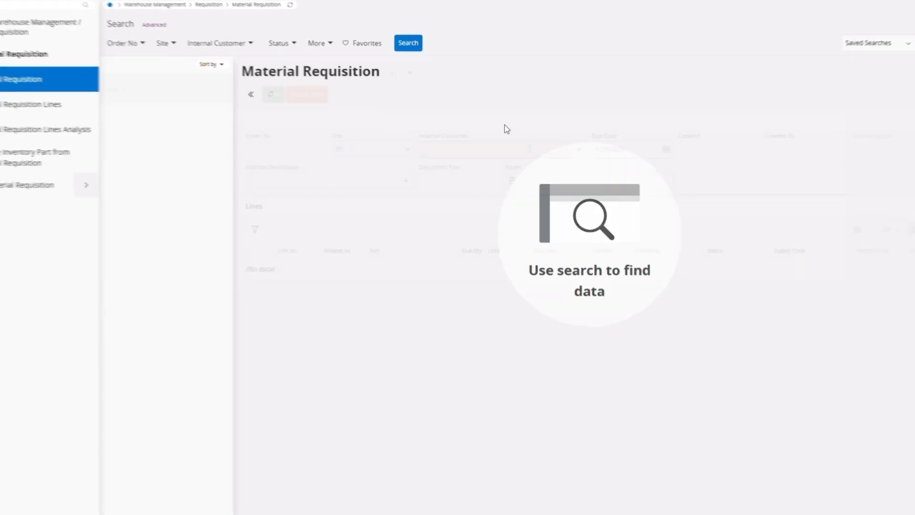
pyautogui.write('s')
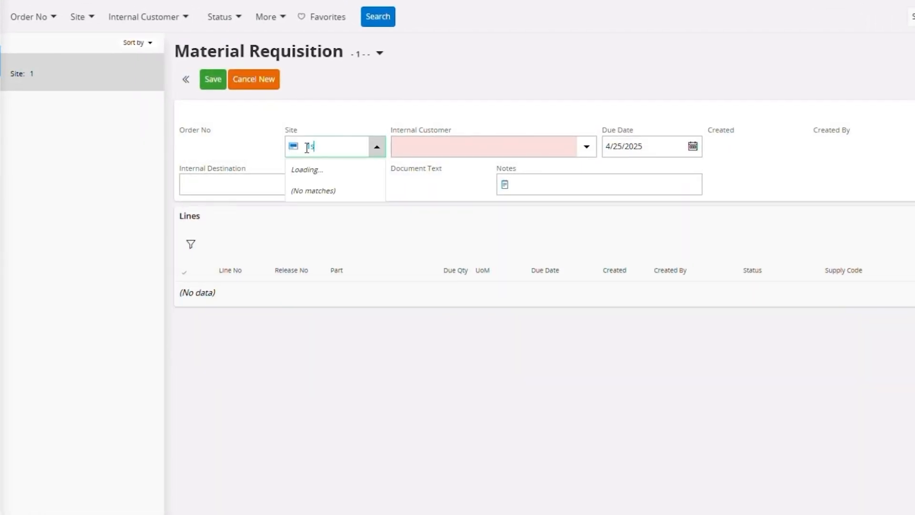
pyautogui.click(335, 204)
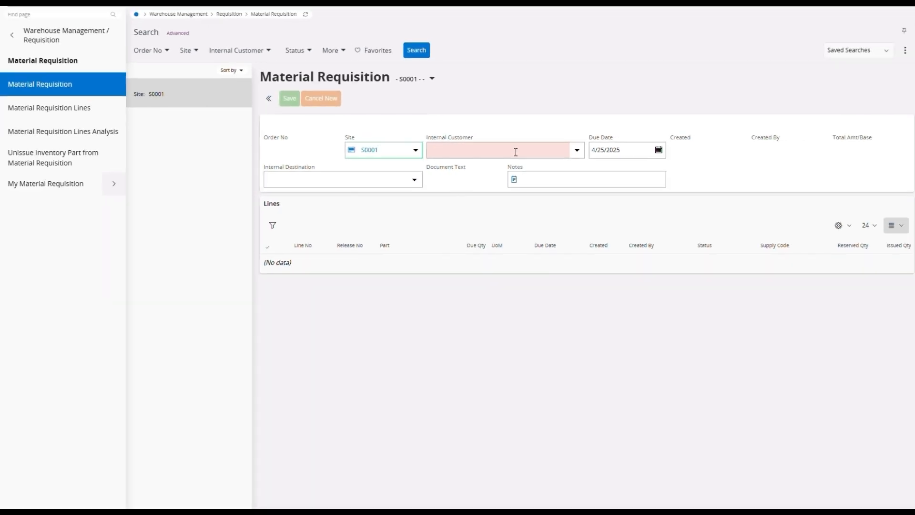
pyautogui.click(577, 150)
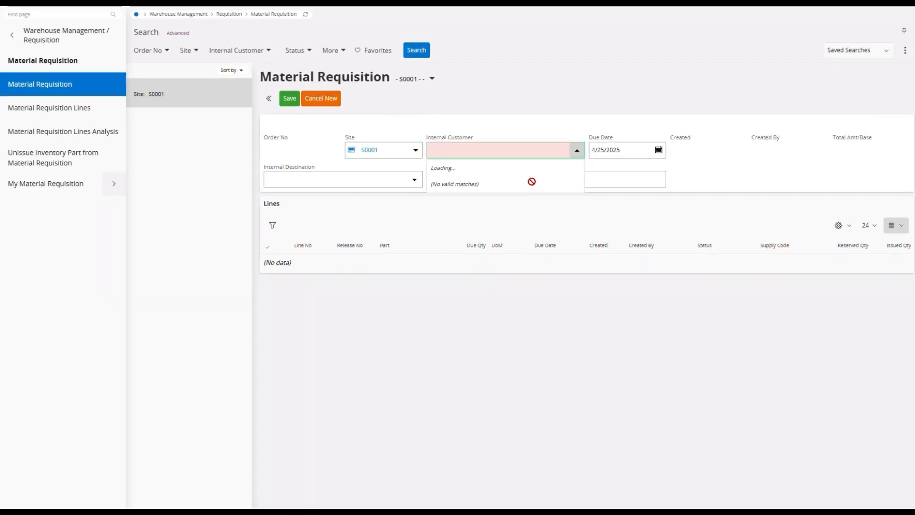
pyautogui.click(530, 187)
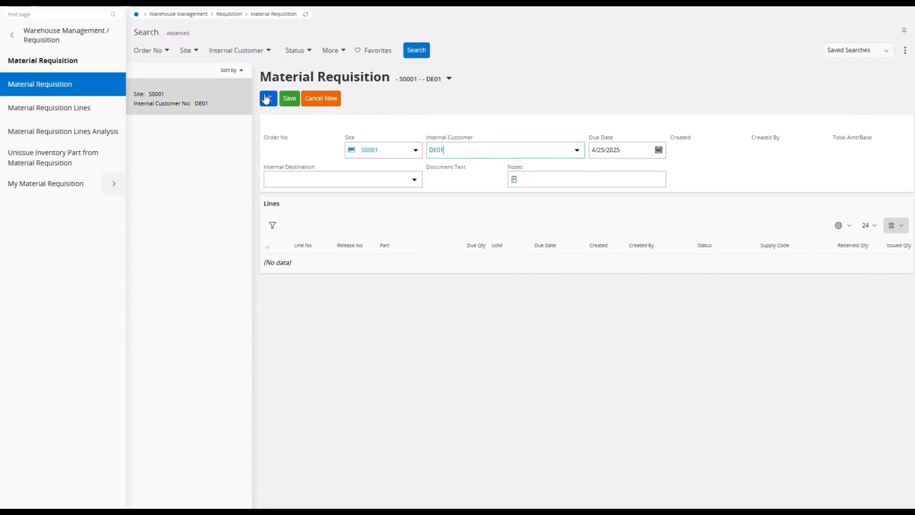
pyautogui.click(291, 100)
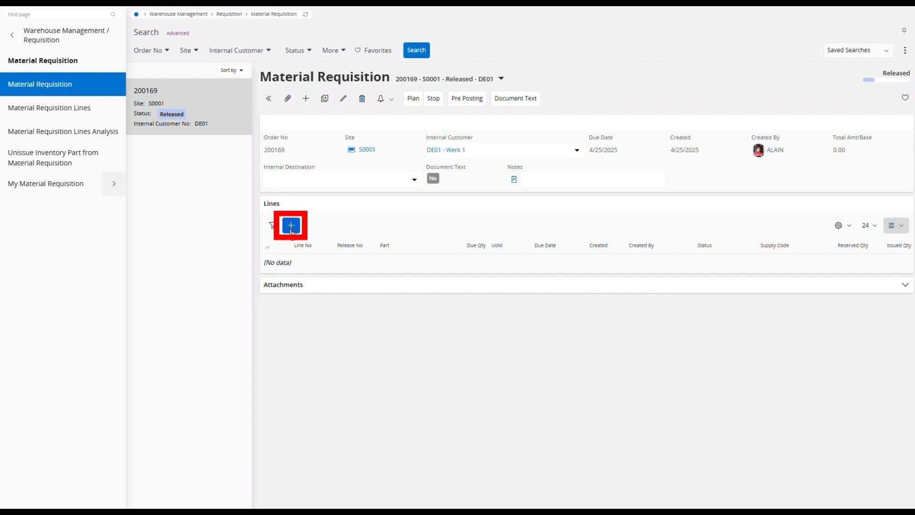
# - Add a requisition line for the TILE part with a due quantity of 20 and save it
pyautogui.click(291, 225)
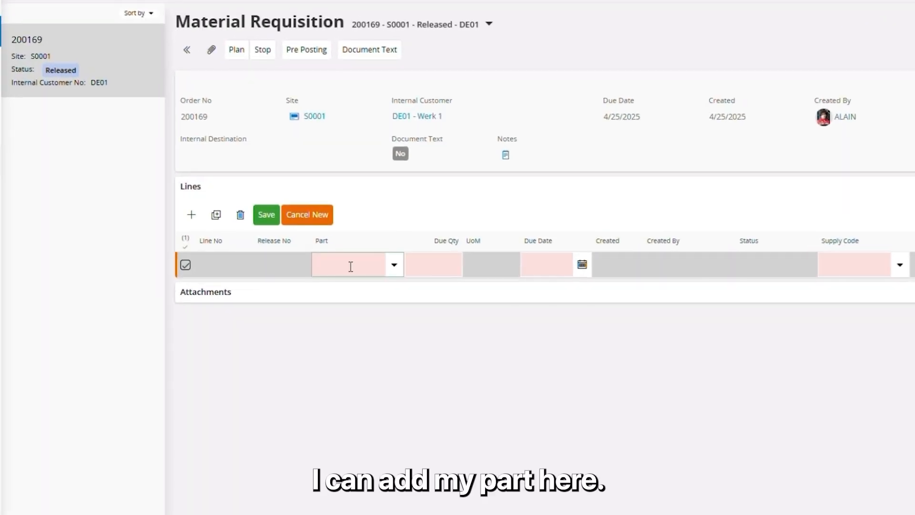
pyautogui.write('tile')
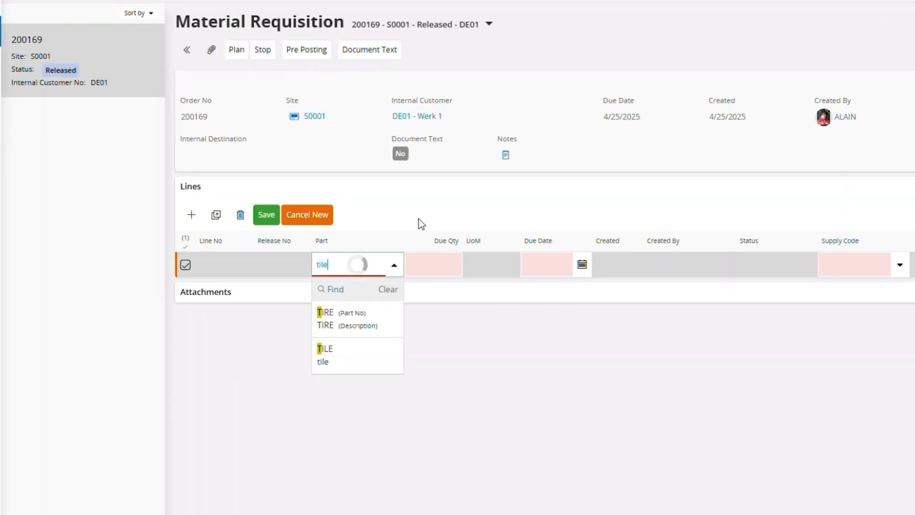
pyautogui.click(367, 319)
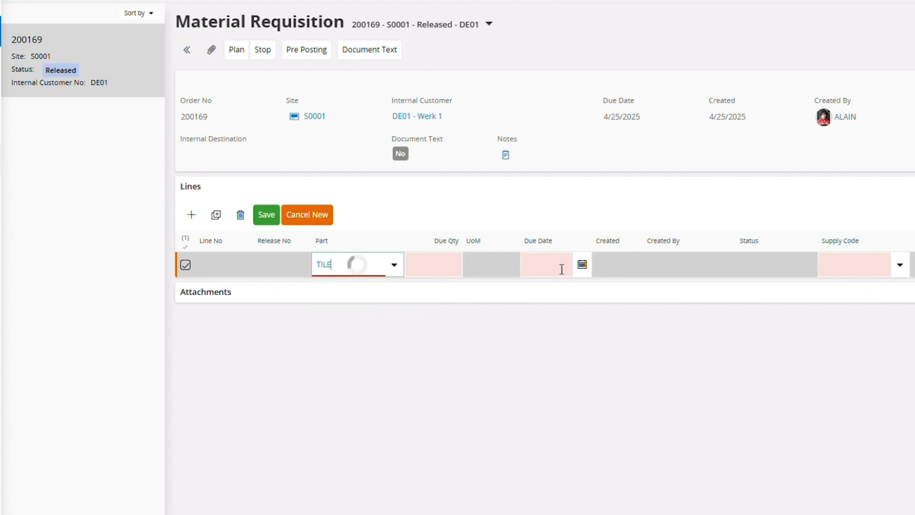
pyautogui.click(432, 272)
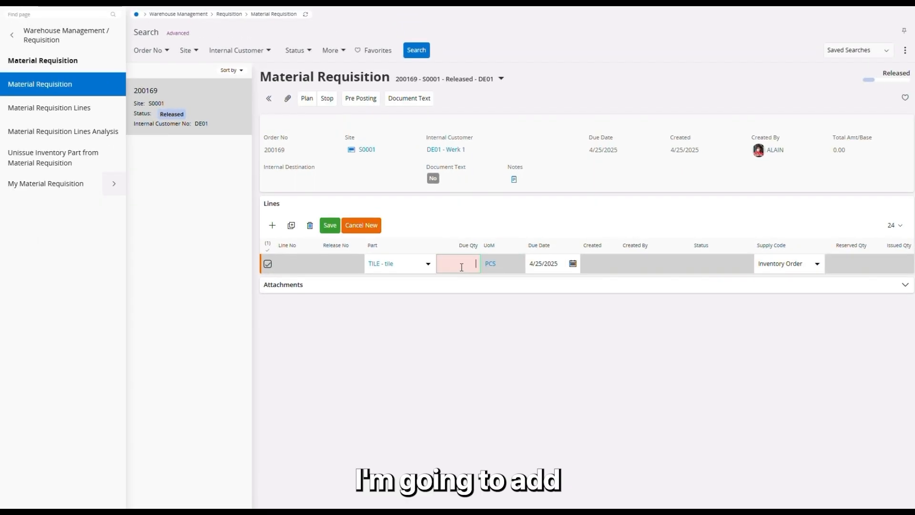
pyautogui.write('20')
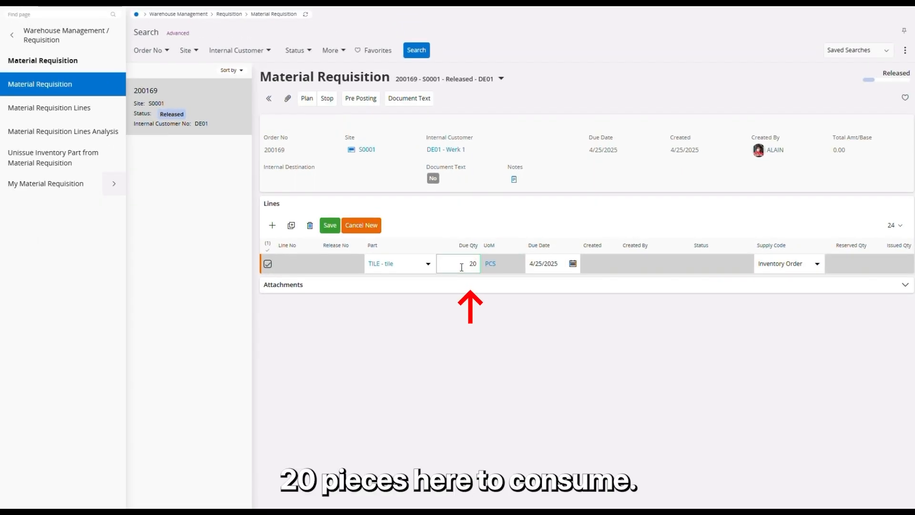
pyautogui.click(330, 225)
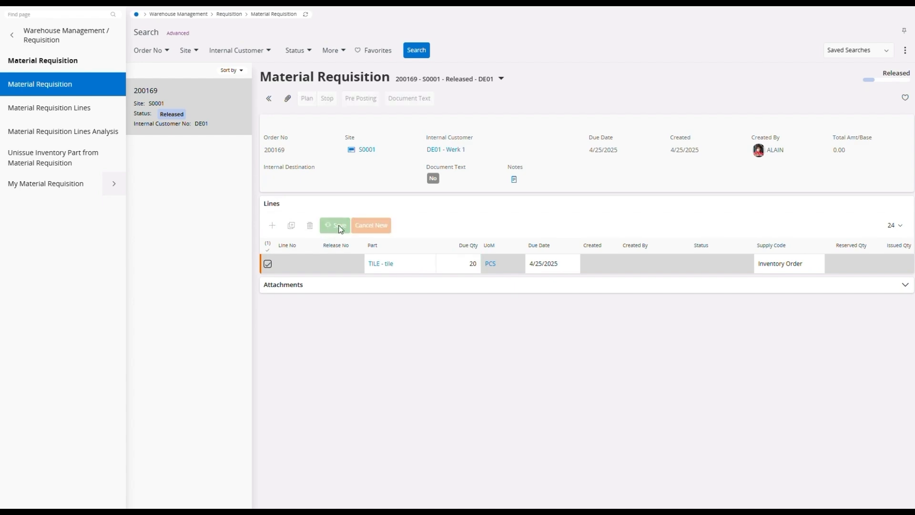
# - Reserve and issue the material for the TILE requisition line, confirming both operations
pyautogui.click(404, 228)
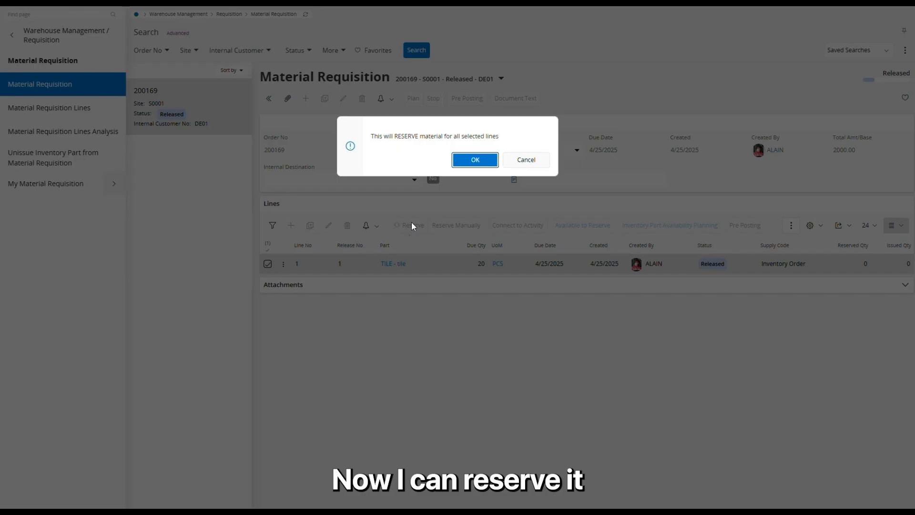
pyautogui.click(475, 160)
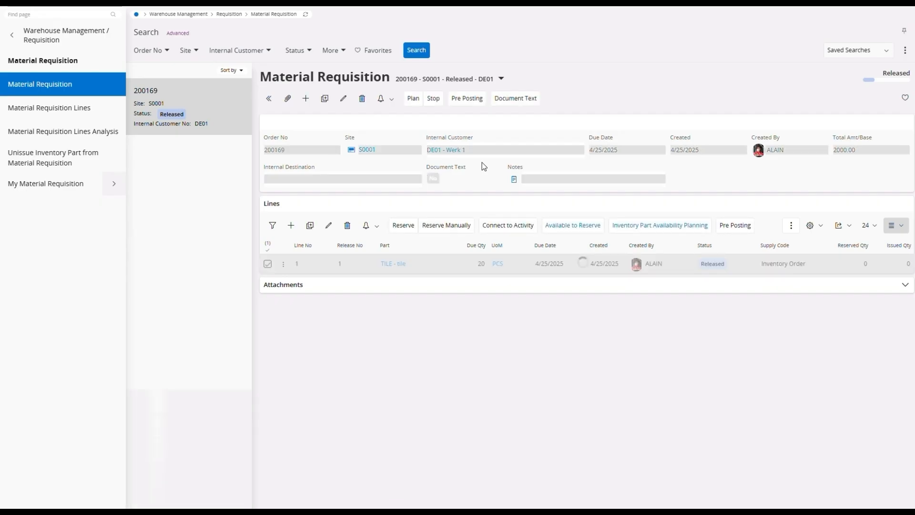
pyautogui.click(455, 225)
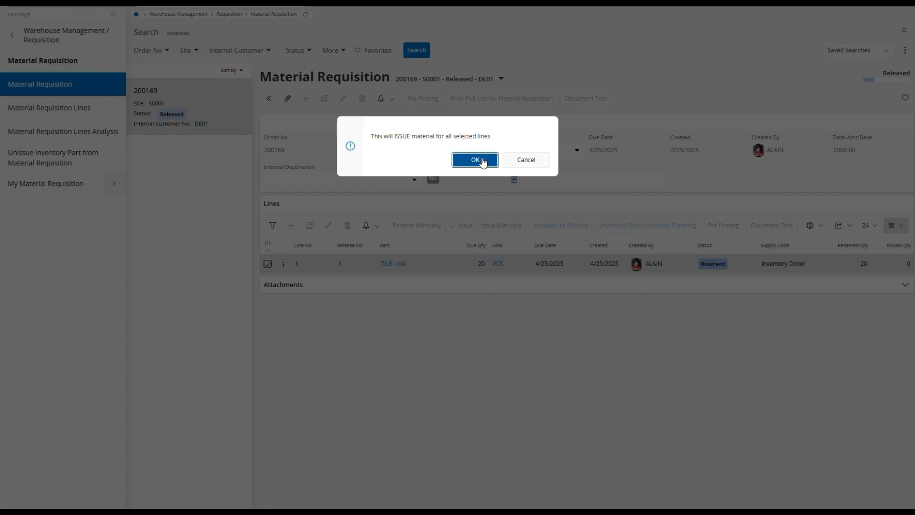
pyautogui.click(478, 157)
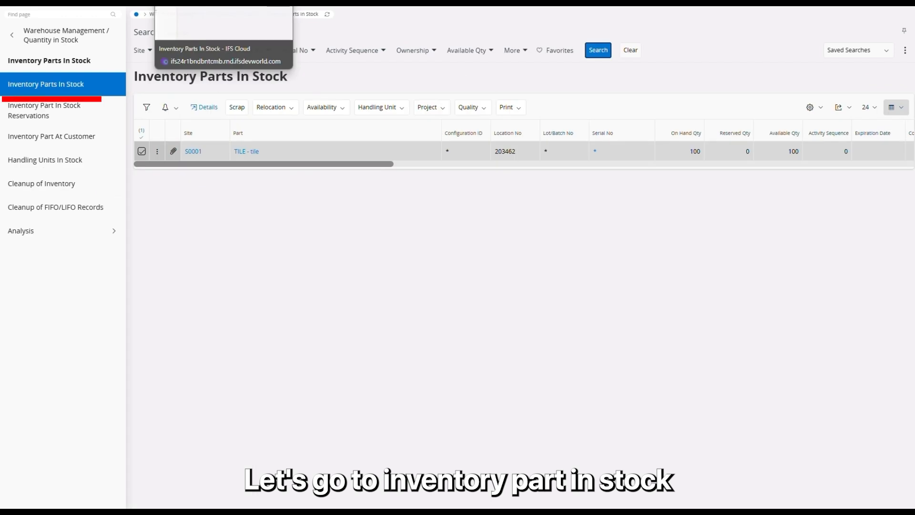
# - Refresh the TILE record in Inventory Parts In Stock to check the quantities after the issue
pyautogui.click(328, 14)
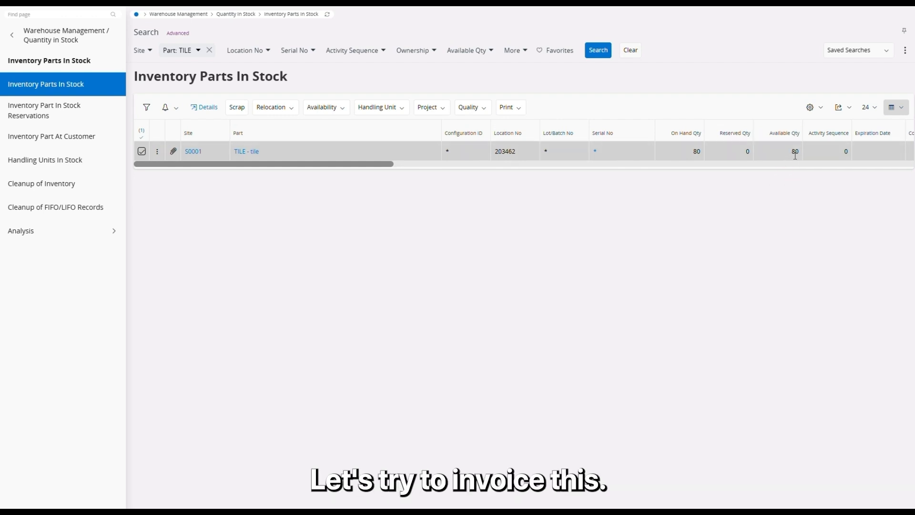
# - Find the page Supplier Consignment Stock Consumptions by searching for "supp con" and open it
pyautogui.click(47, 15)
pyautogui.write('supp con')
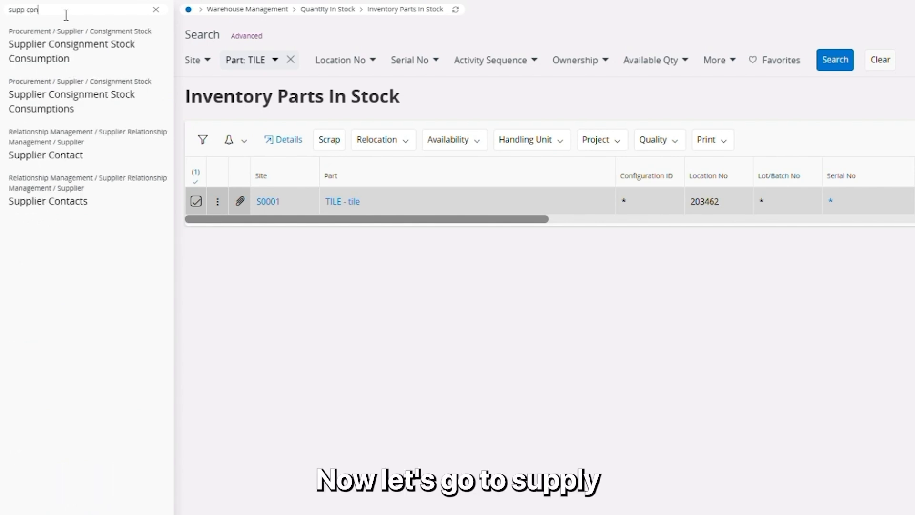
pyautogui.click(114, 104)
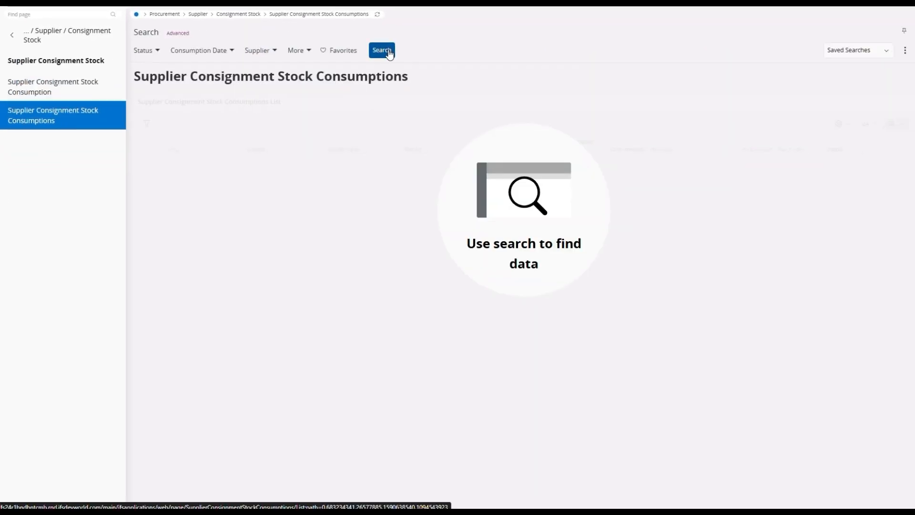
# - Search the consignment stock consumptions with the Supplier filter set to 0001 SUPPLIER
pyautogui.click(387, 51)
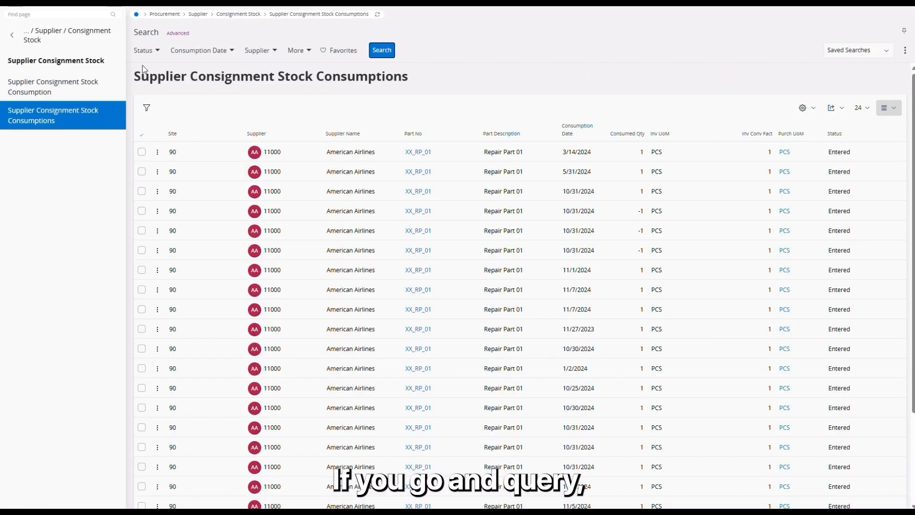
pyautogui.click(257, 58)
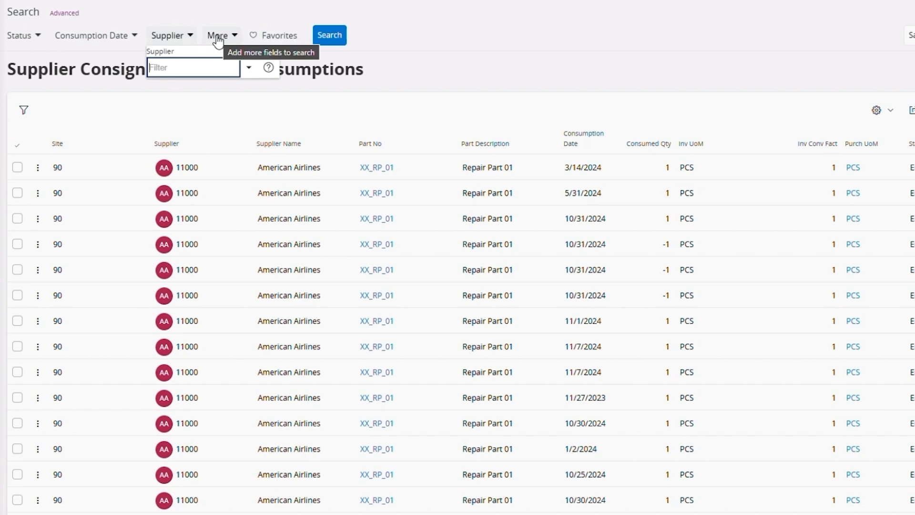
pyautogui.write('0001')
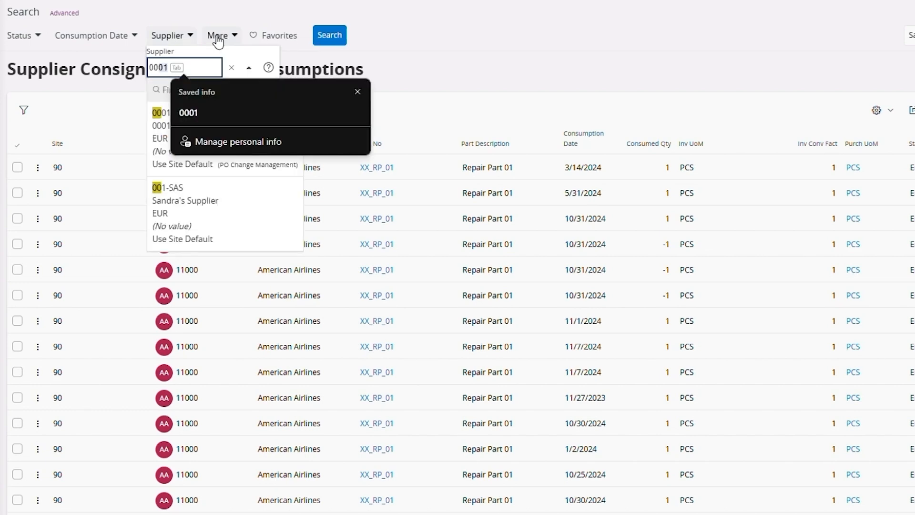
pyautogui.press('Tab')
pyautogui.click(412, 36)
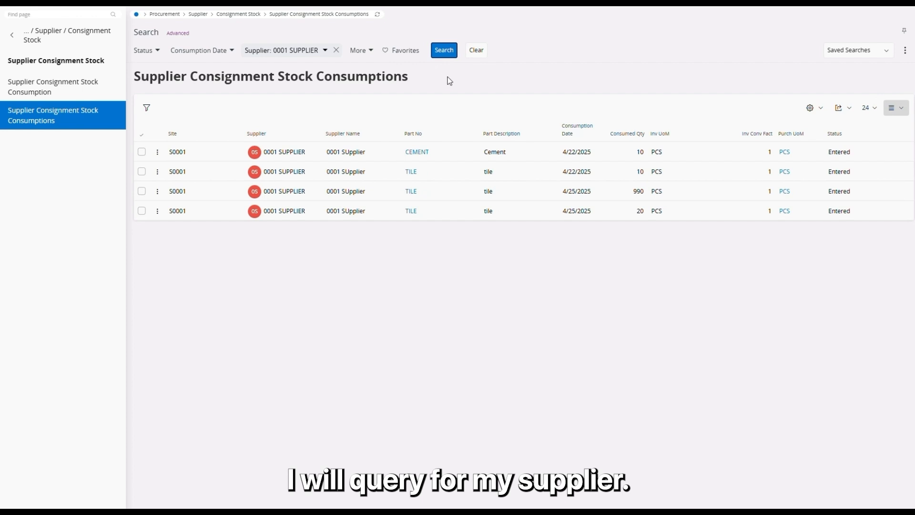
# - Select the TILE consumption line dated 4/25/2025 with a consumed quantity of 20 PCS
pyautogui.click(141, 211)
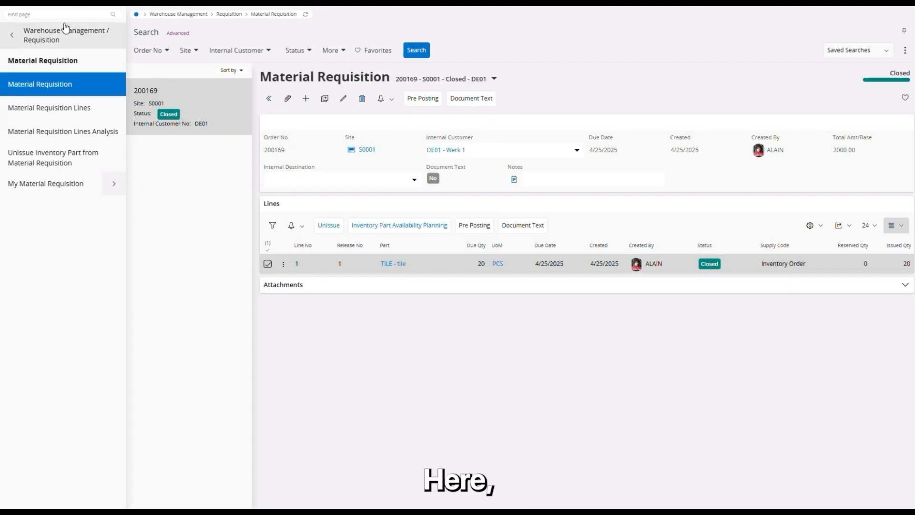
# - Open the New Manual Supplier Invoice page and set the invoice's company to COMPANY0001
pyautogui.click(64, 16)
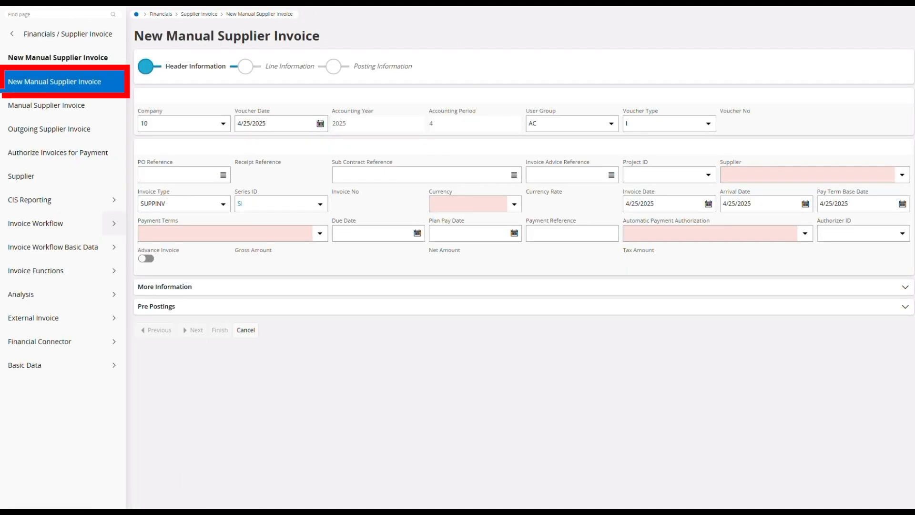
pyautogui.click(141, 119)
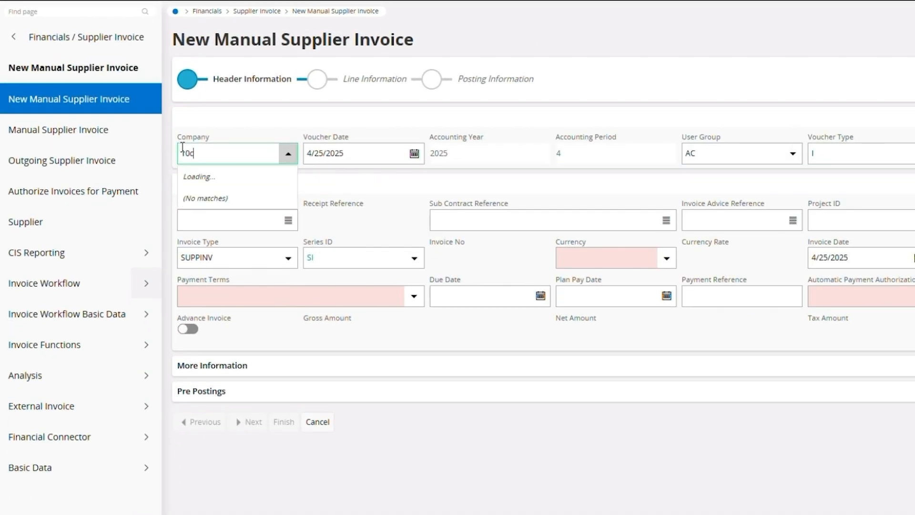
pyautogui.press('BackSpace')
pyautogui.press('BackSpace')
pyautogui.write('co')
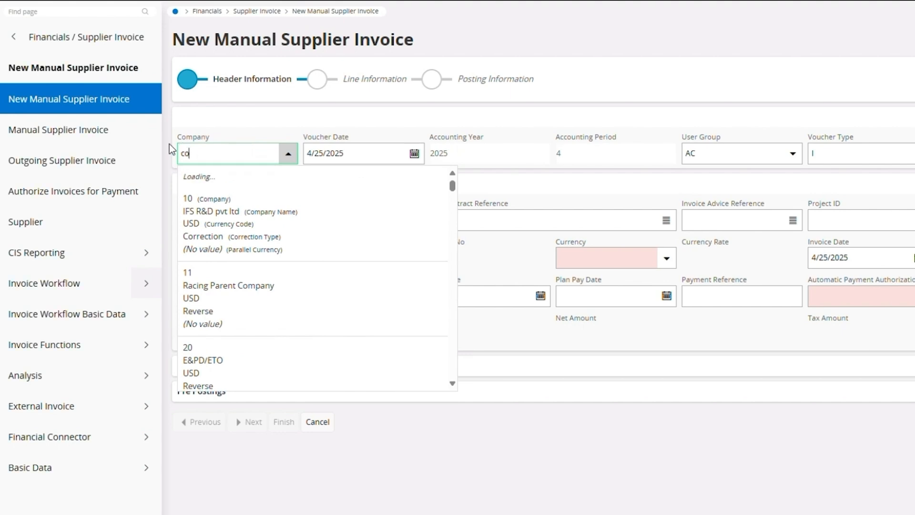
pyautogui.write('mpan')
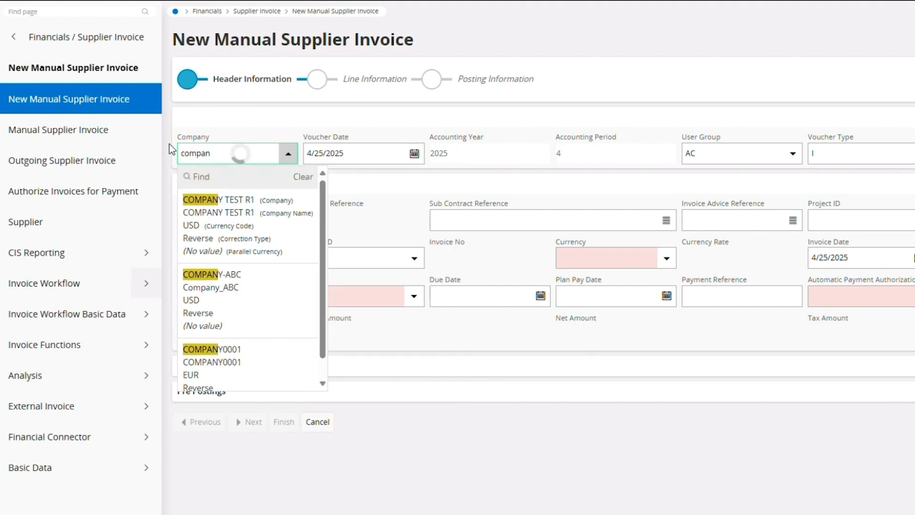
pyautogui.write('y0001')
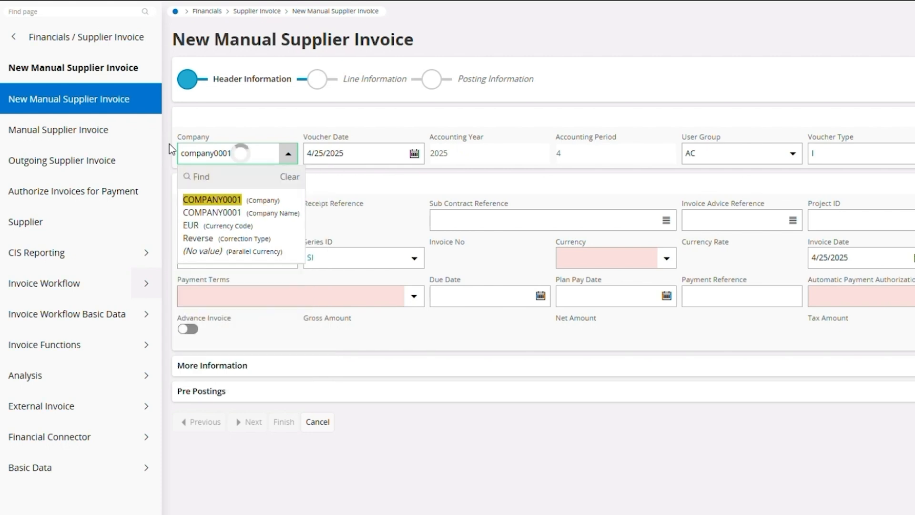
pyautogui.click(227, 234)
# - Enter the purchase order's number as PO reference and 231 as invoice number, and proceed to the line information
pyautogui.click(233, 218)
pyautogui.write('S133768')
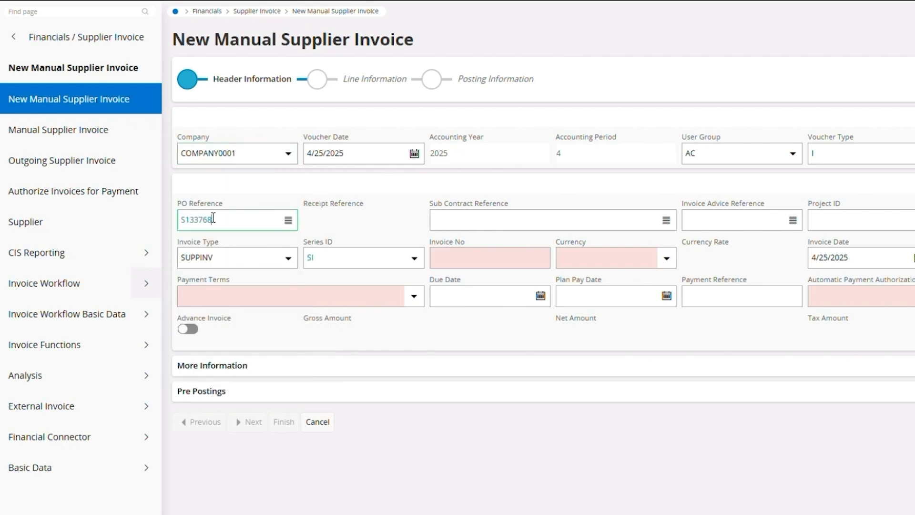
pyautogui.click(437, 257)
pyautogui.write('231')
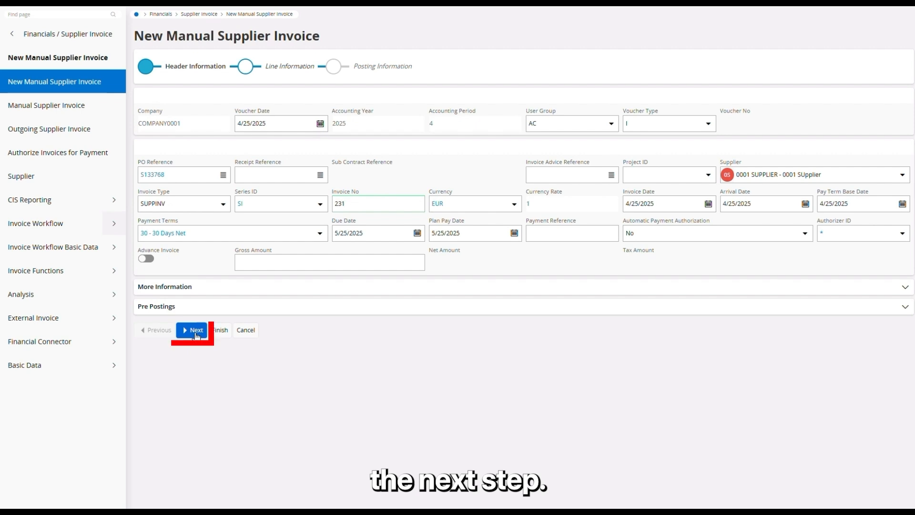
pyautogui.click(195, 331)
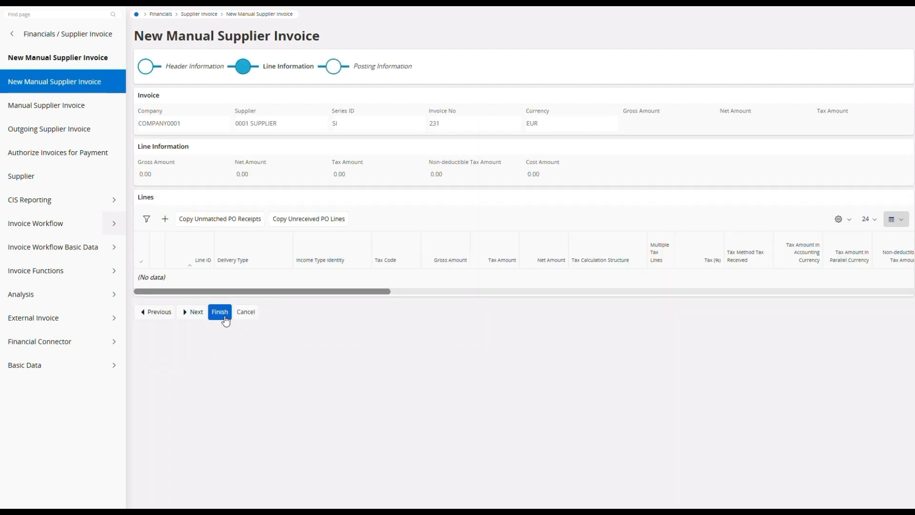
# - Copy the unmatched PO receipts into the invoice lines and check the quantity on the TILE line
pyautogui.click(232, 222)
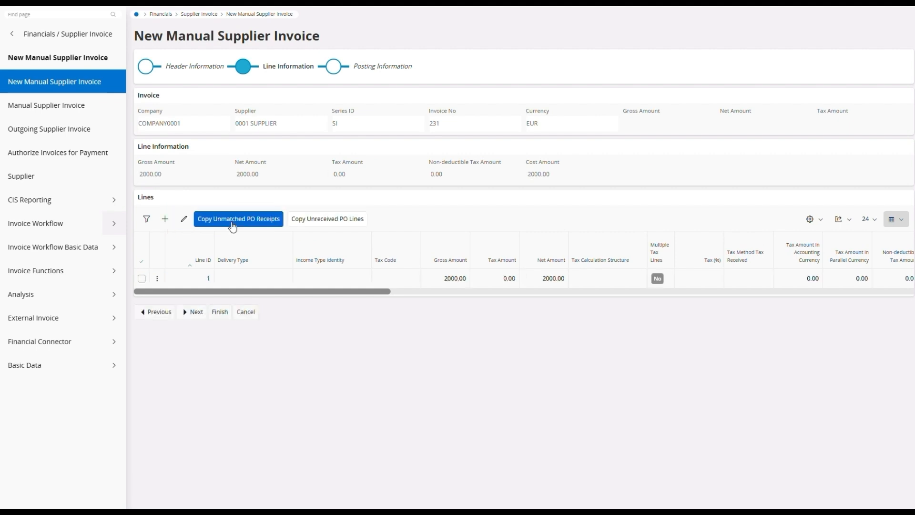
pyautogui.moveTo(293, 292); pyautogui.dragTo(693, 299)
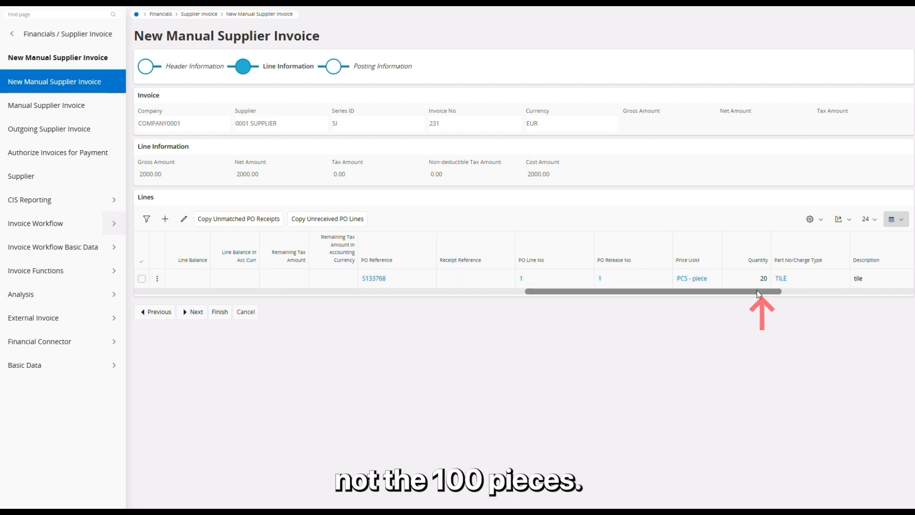
pyautogui.moveTo(764, 292); pyautogui.dragTo(245, 286)
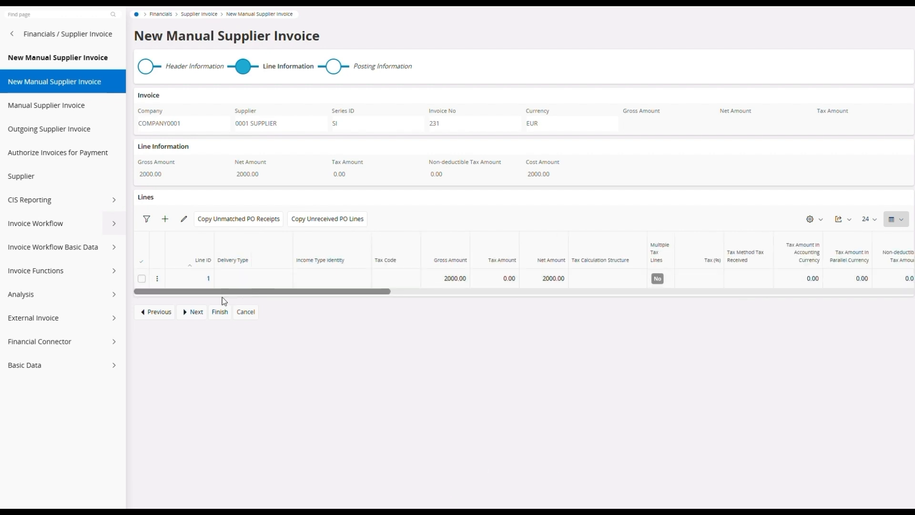
# - Finish the manual supplier invoice to create it
pyautogui.click(189, 313)
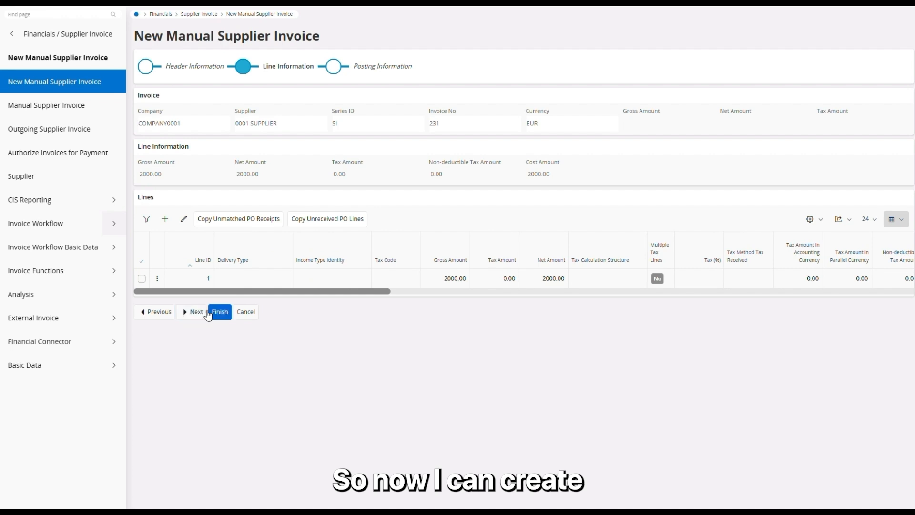
pyautogui.click(222, 312)
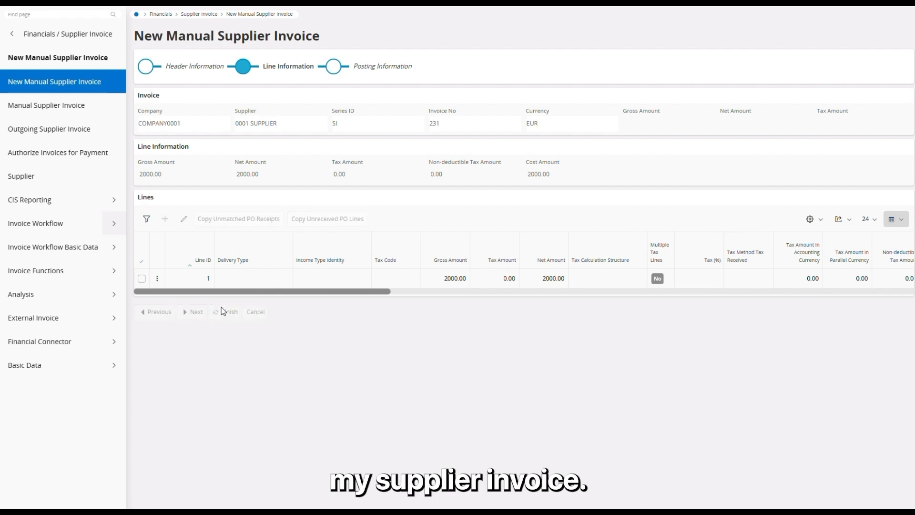